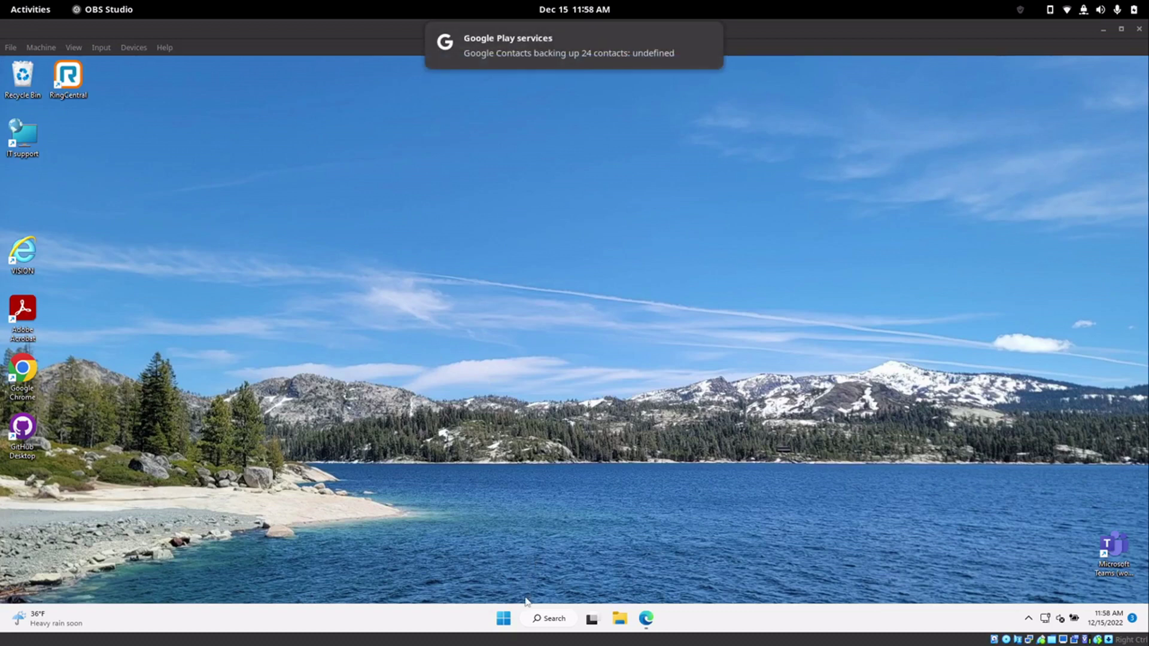
Launch Settings from search and go to Apps > Optional features
{"action": "left_click", "coordinate": [548, 618]}
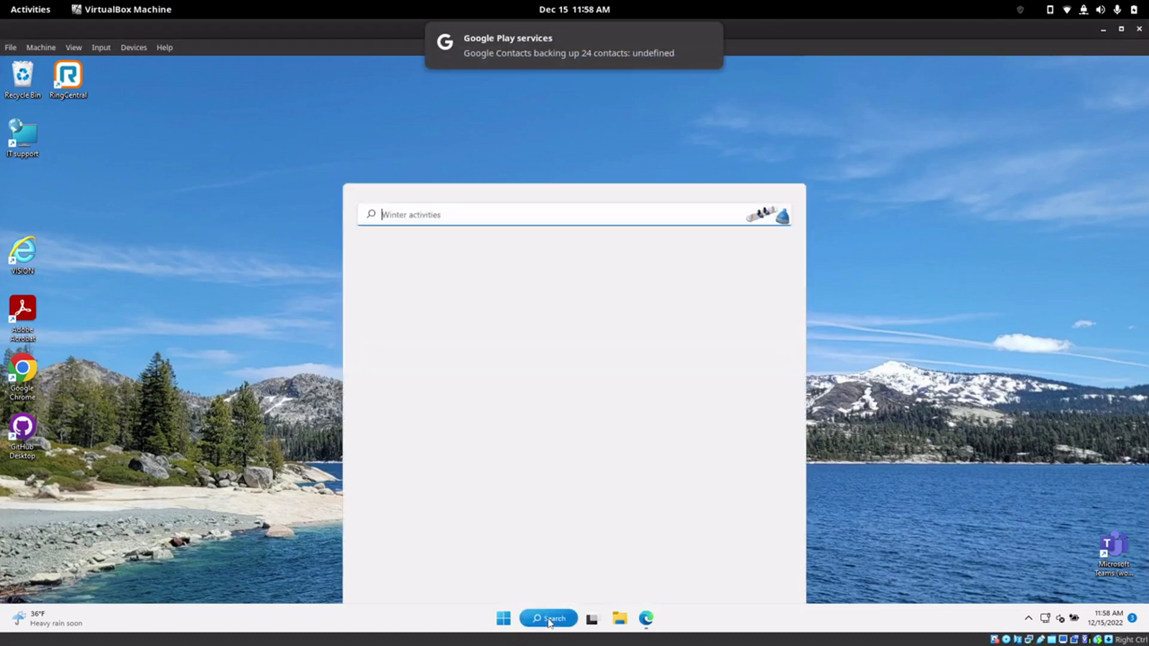
{"action": "type", "text": "se"}
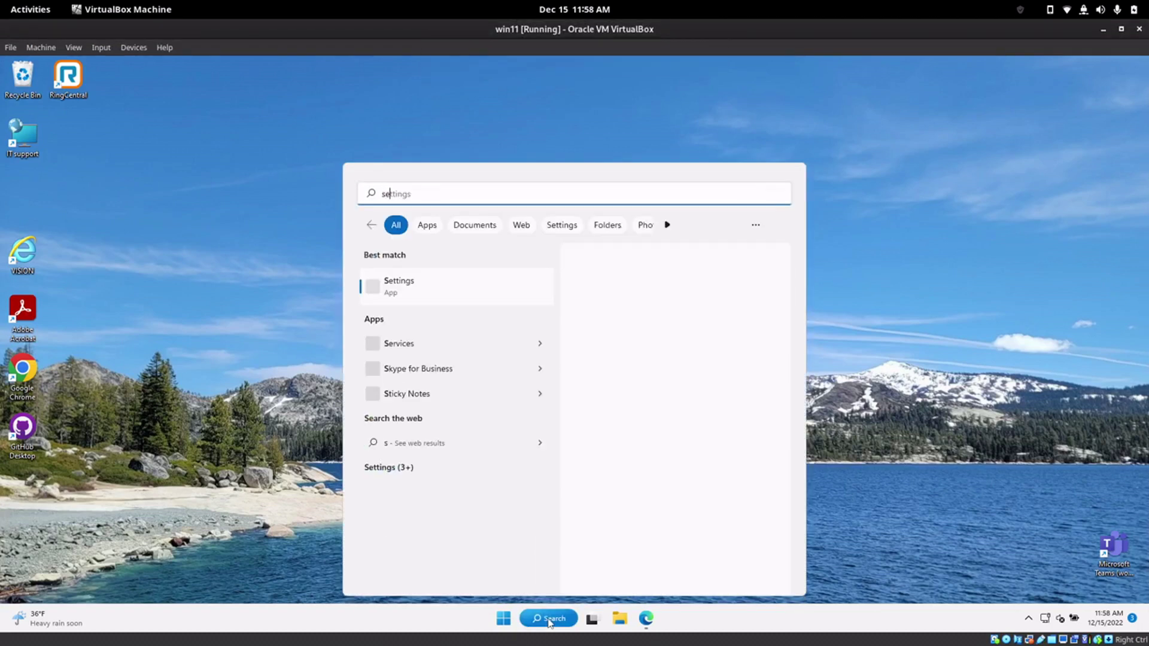
{"action": "type", "text": "tt"}
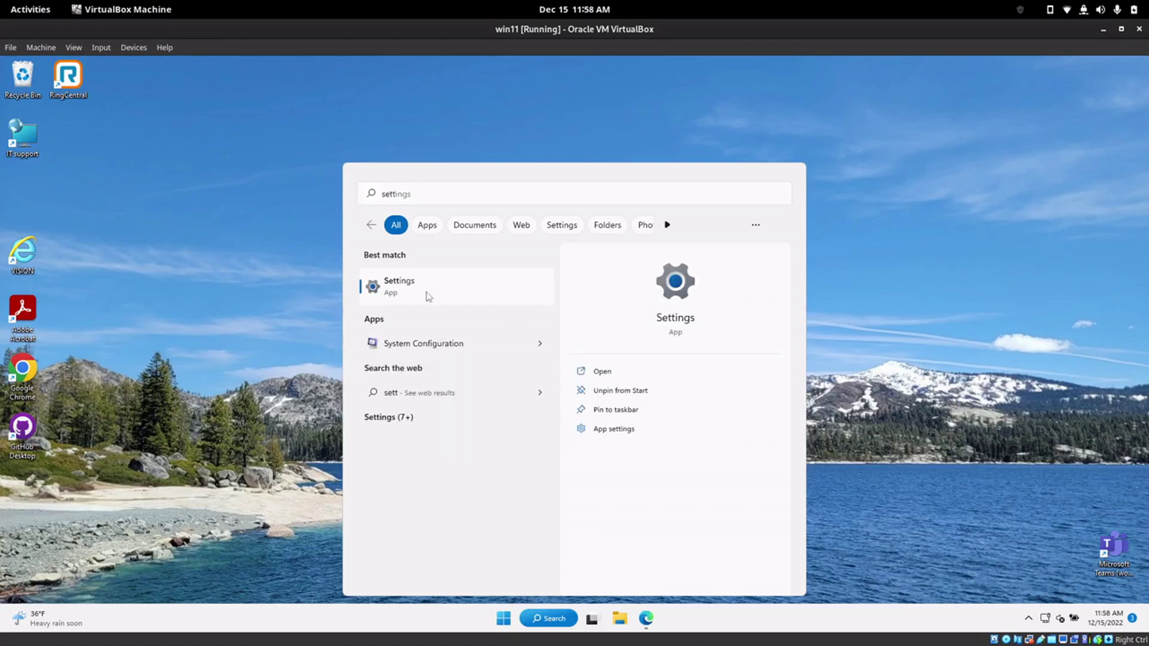
{"action": "left_click", "coordinate": [427, 296]}
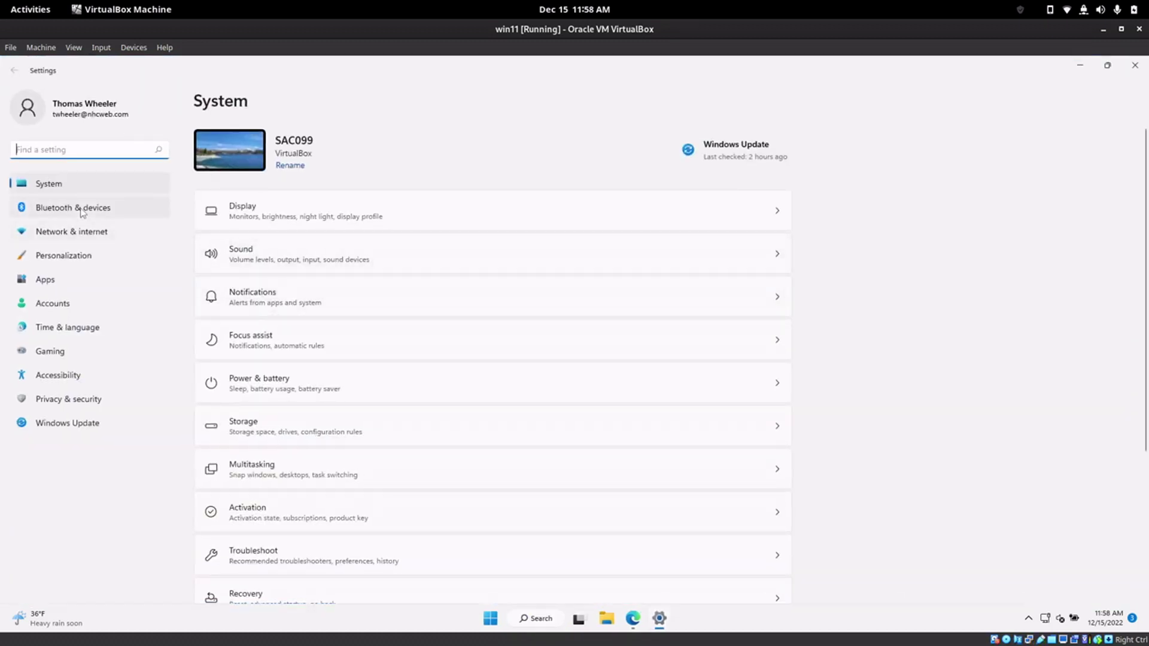
{"action": "left_click", "coordinate": [46, 285]}
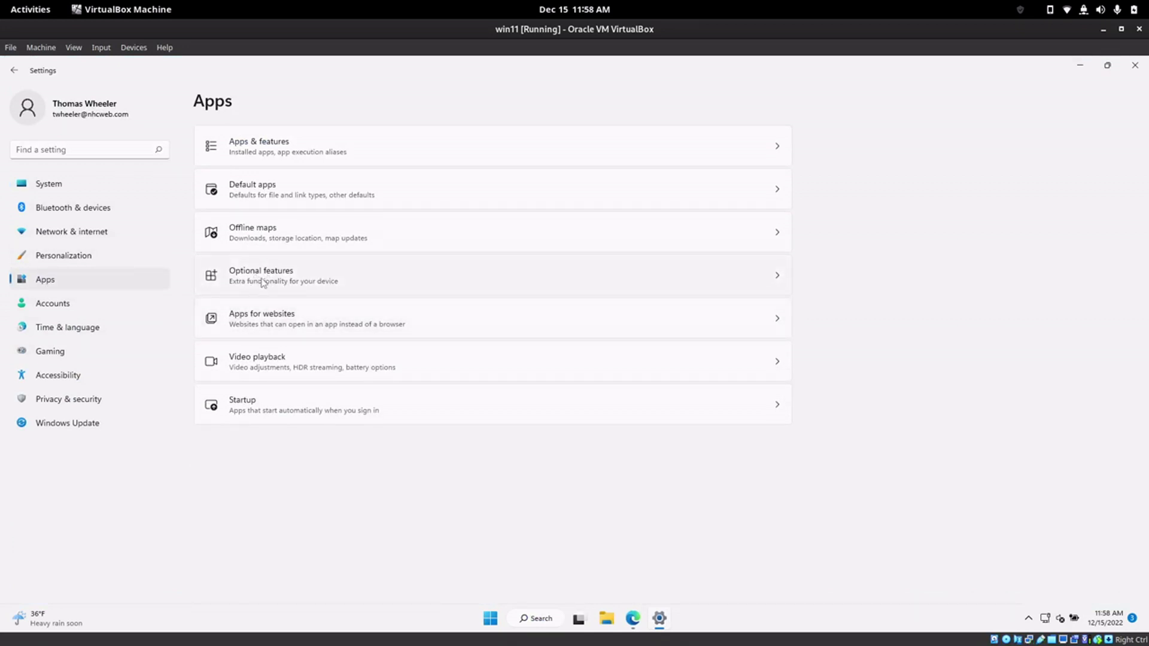
{"action": "left_click", "coordinate": [263, 279]}
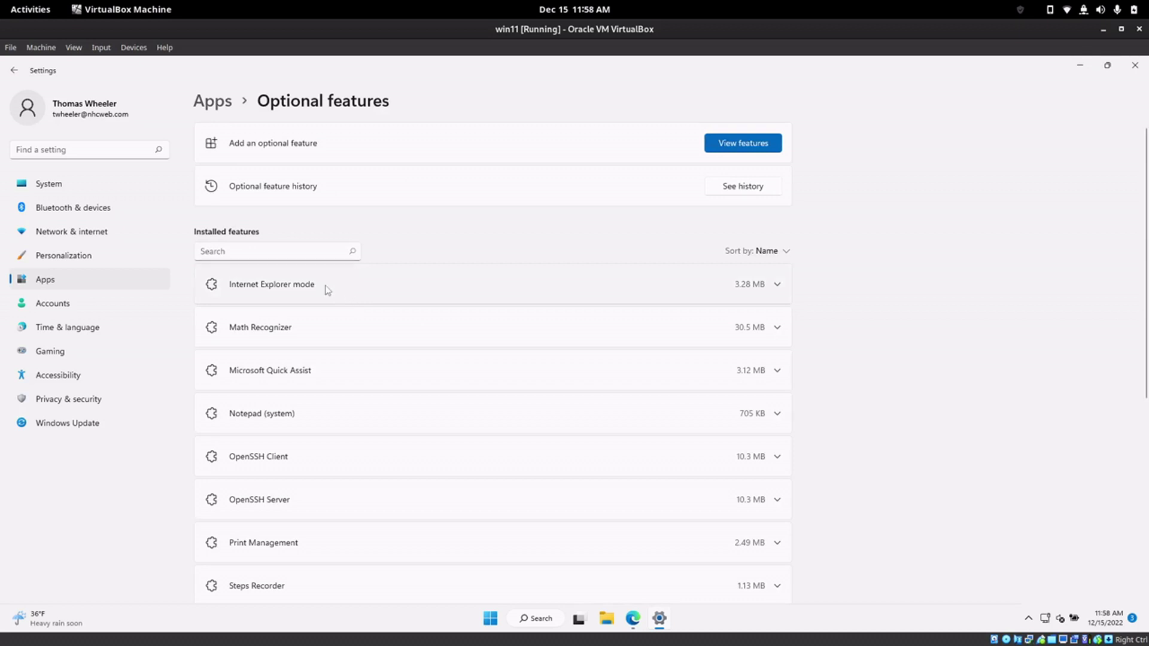
Filter installed features for 'open' and expand OpenSSH Server to show its details
{"action": "left_click", "coordinate": [293, 253]}
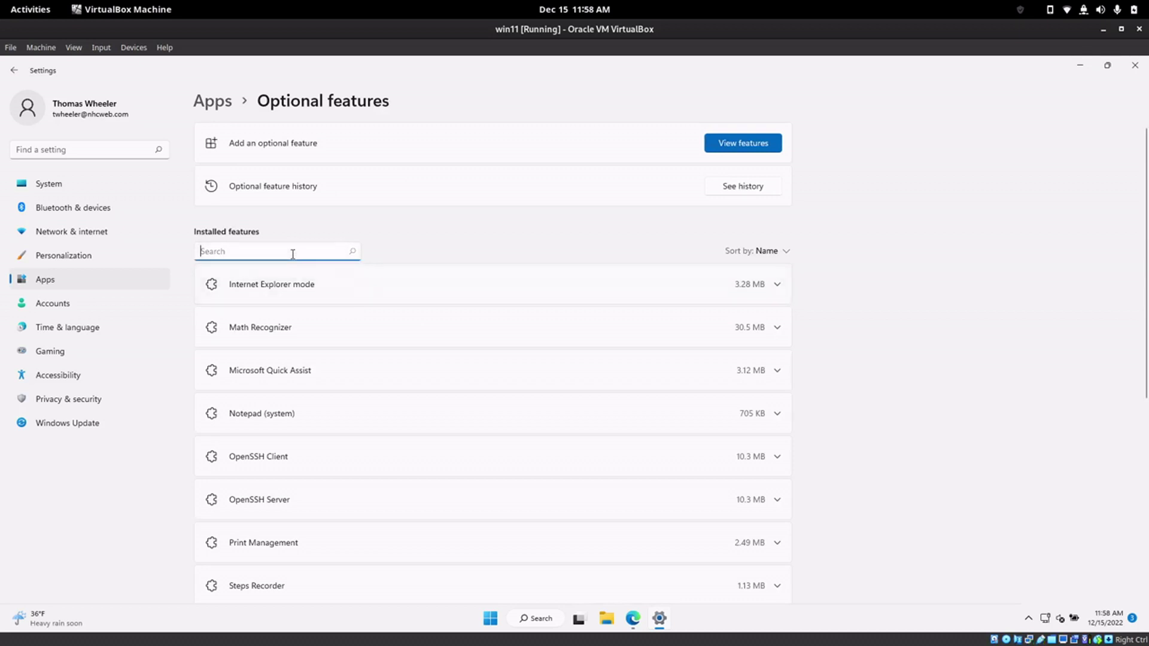
{"action": "type", "text": "open"}
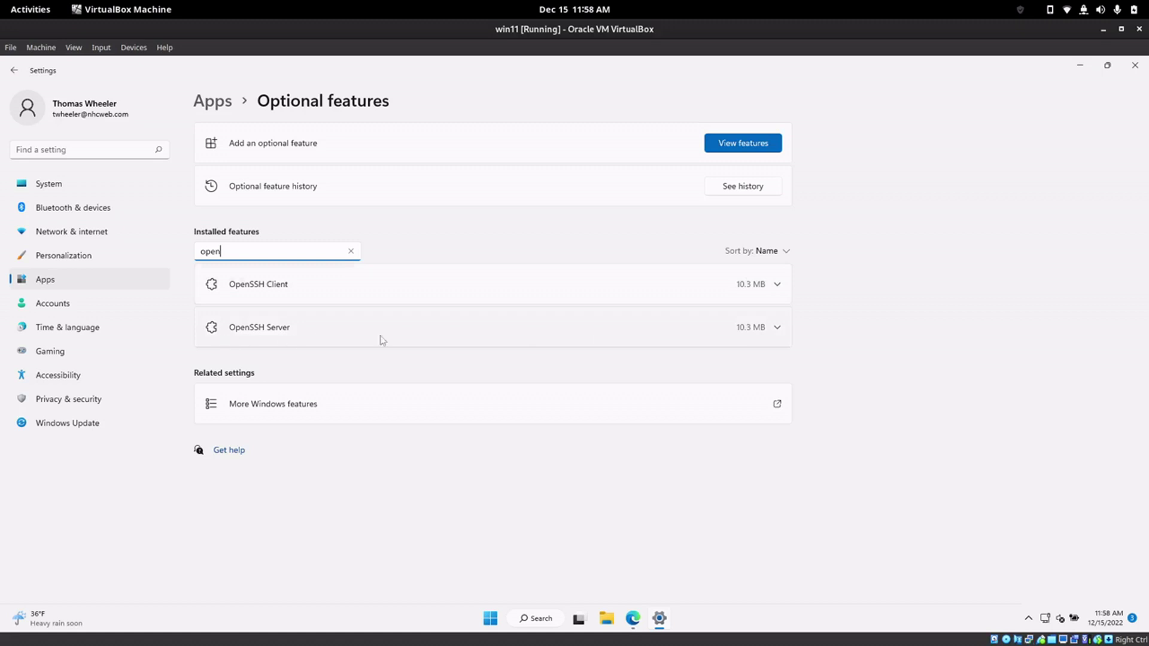
{"action": "left_click", "coordinate": [779, 338]}
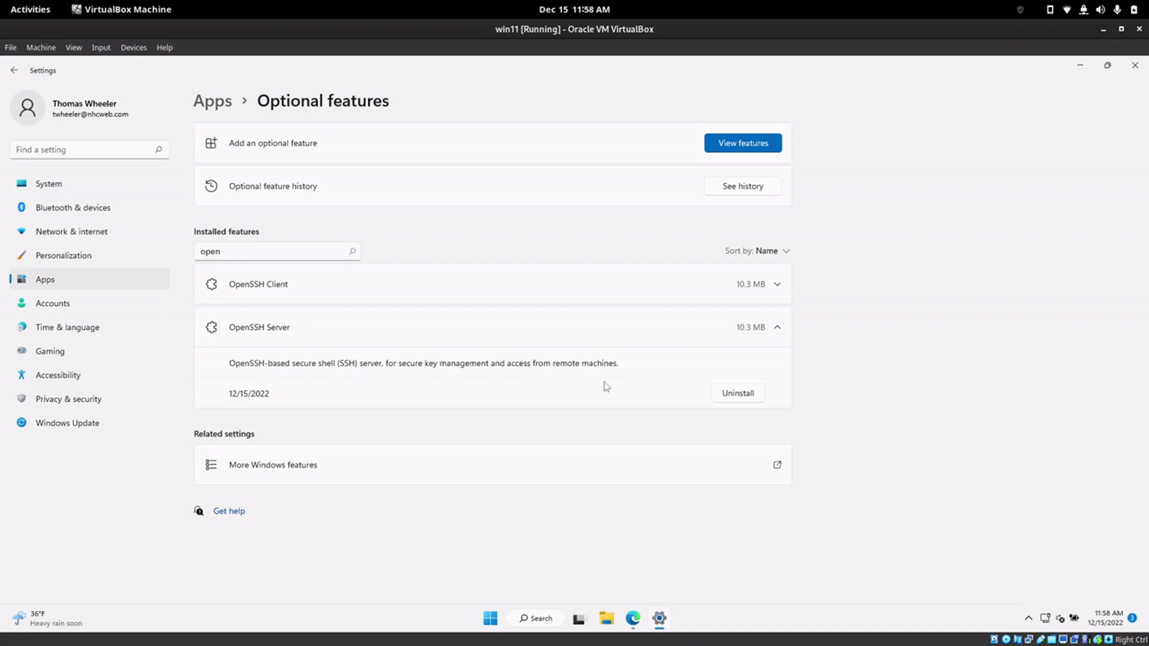
{"action": "left_click", "coordinate": [604, 627]}
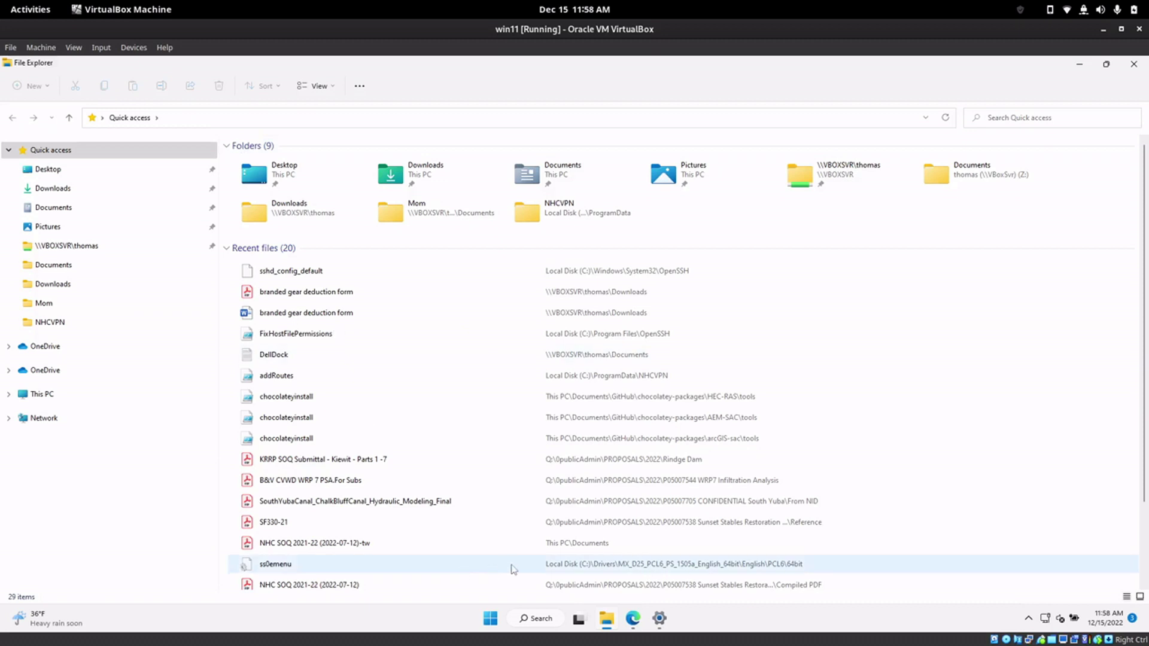
Browse to C:\ProgramData\ssh in File Explorer and select the sshd_config file
{"action": "left_click", "coordinate": [229, 118]}
{"action": "type", "text": "c:\\pro"}
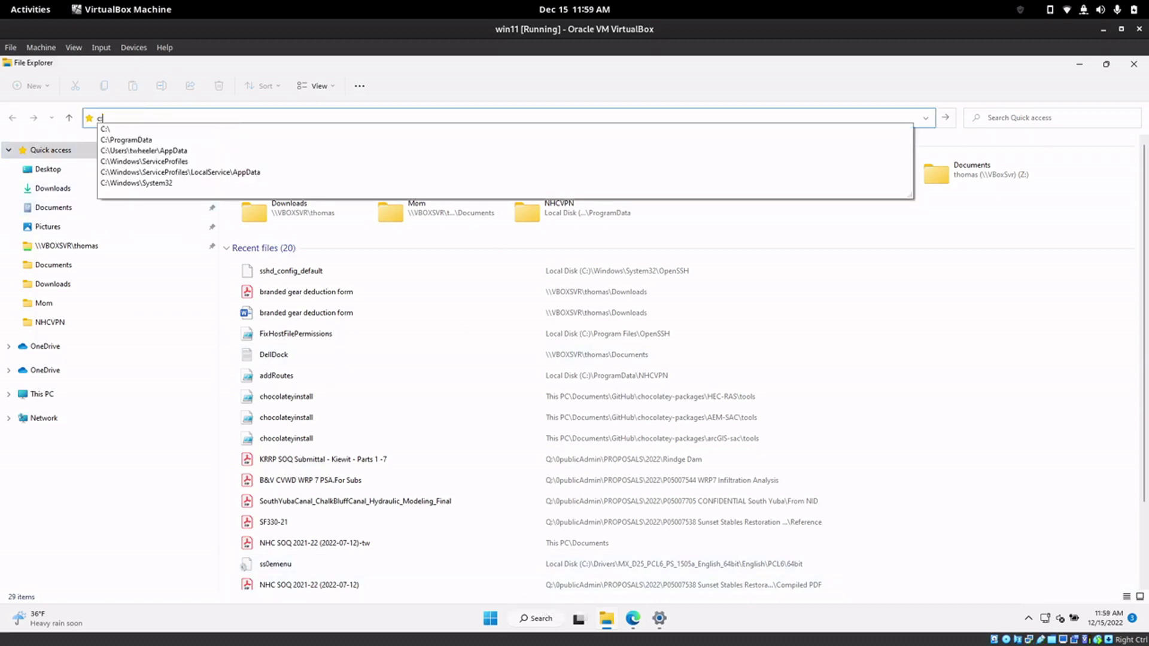
{"action": "key", "text": "Down"}
{"action": "key", "text": "Down"}
{"action": "key", "text": "Down"}
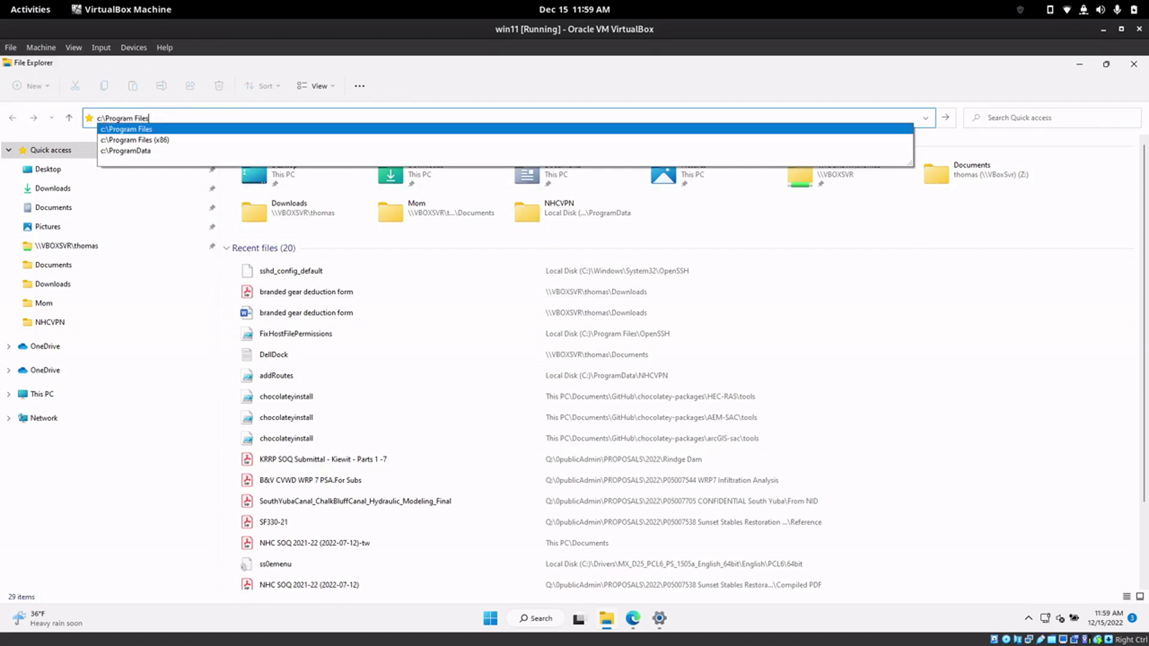
{"action": "key", "text": "Return"}
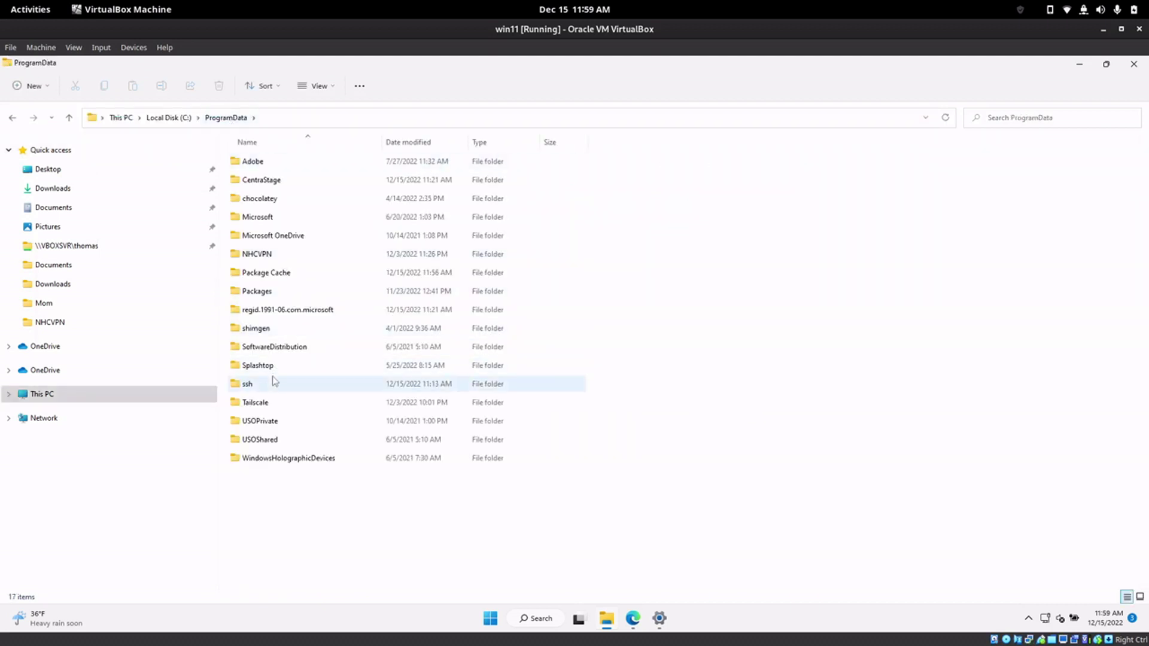
{"action": "double_click", "coordinate": [267, 383]}
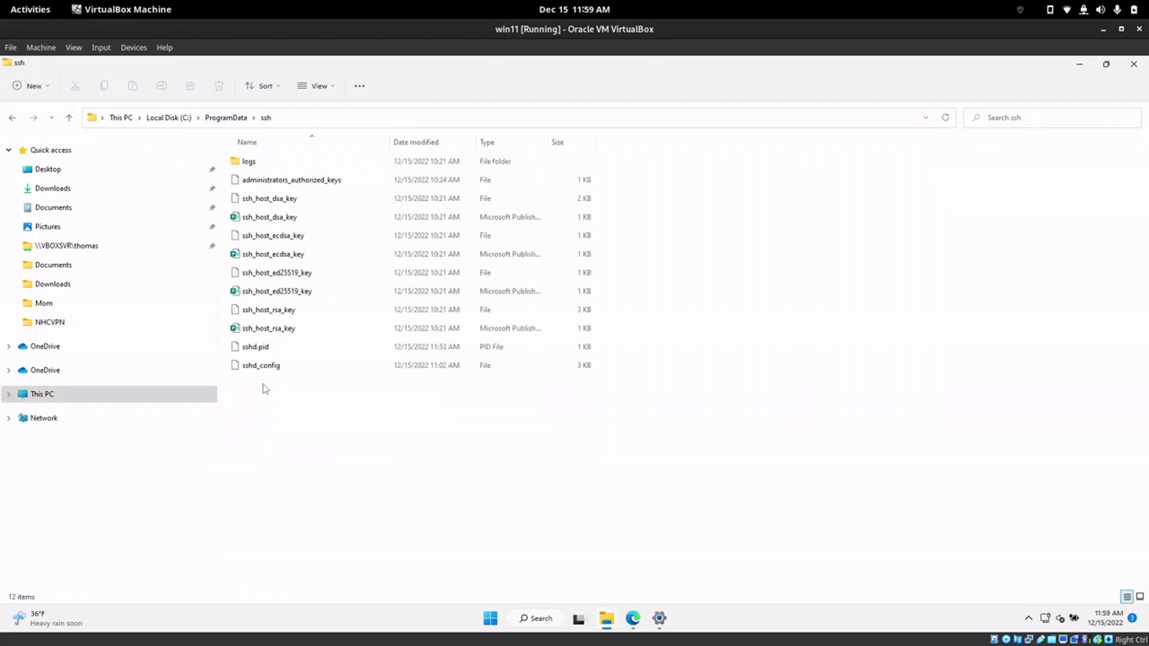
{"action": "left_click", "coordinate": [294, 374]}
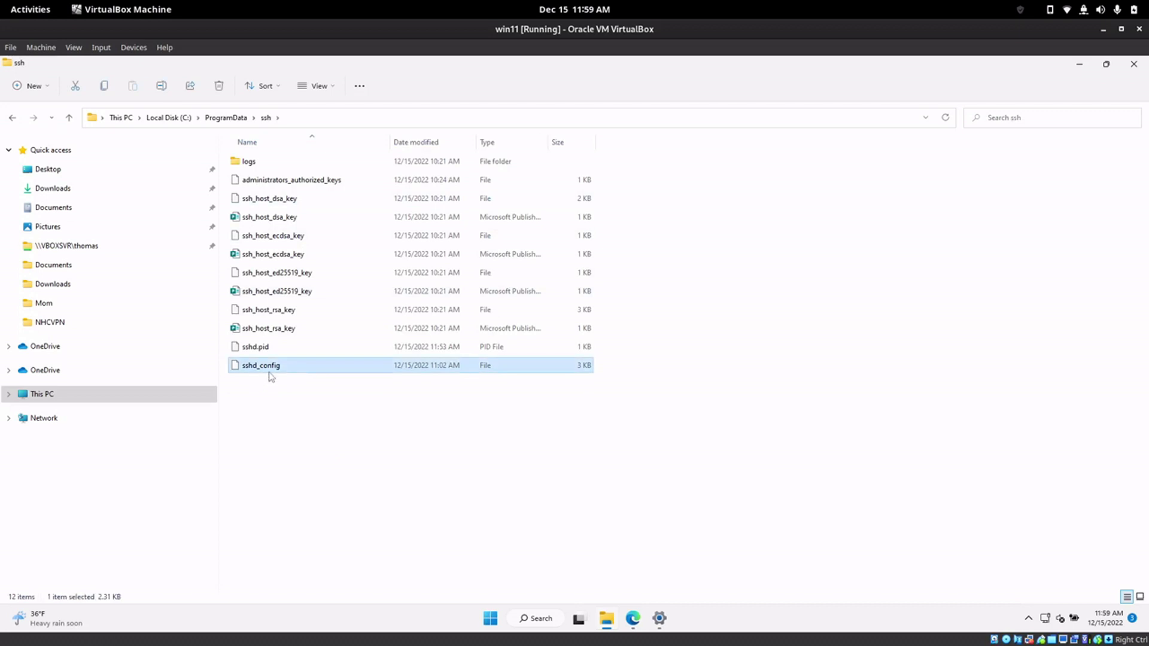
{"action": "left_click", "coordinate": [541, 620]}
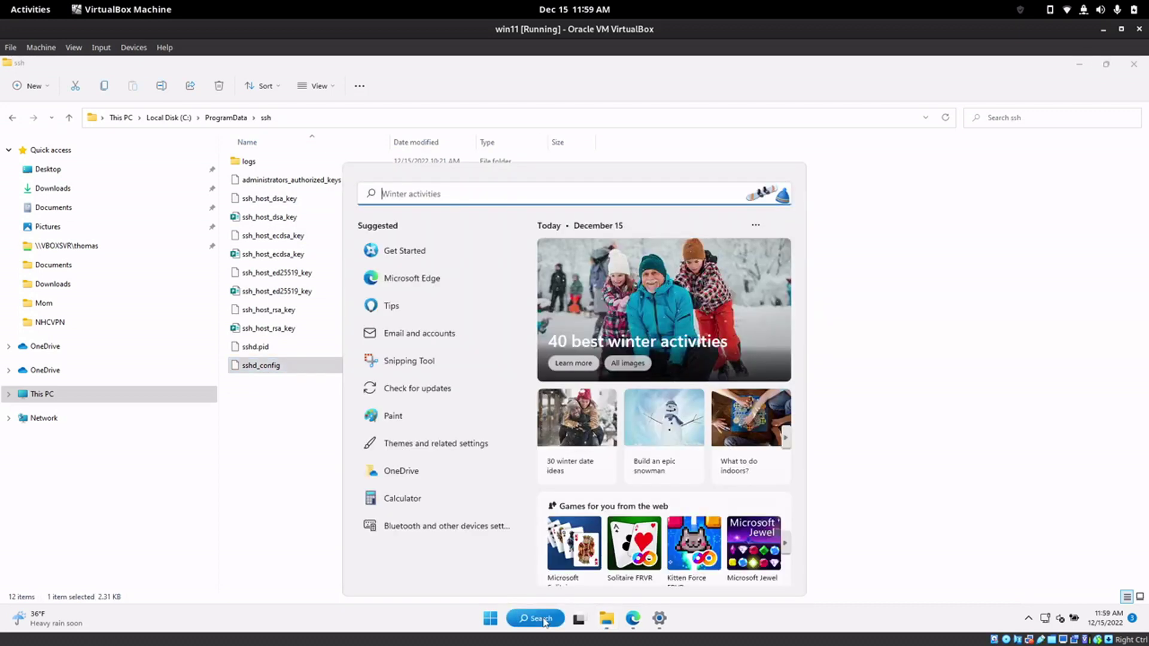
Run get-service sshd in Terminal, confirming OpenSSH SSH Server is Running, then close it
{"action": "type", "text": "terminal"}
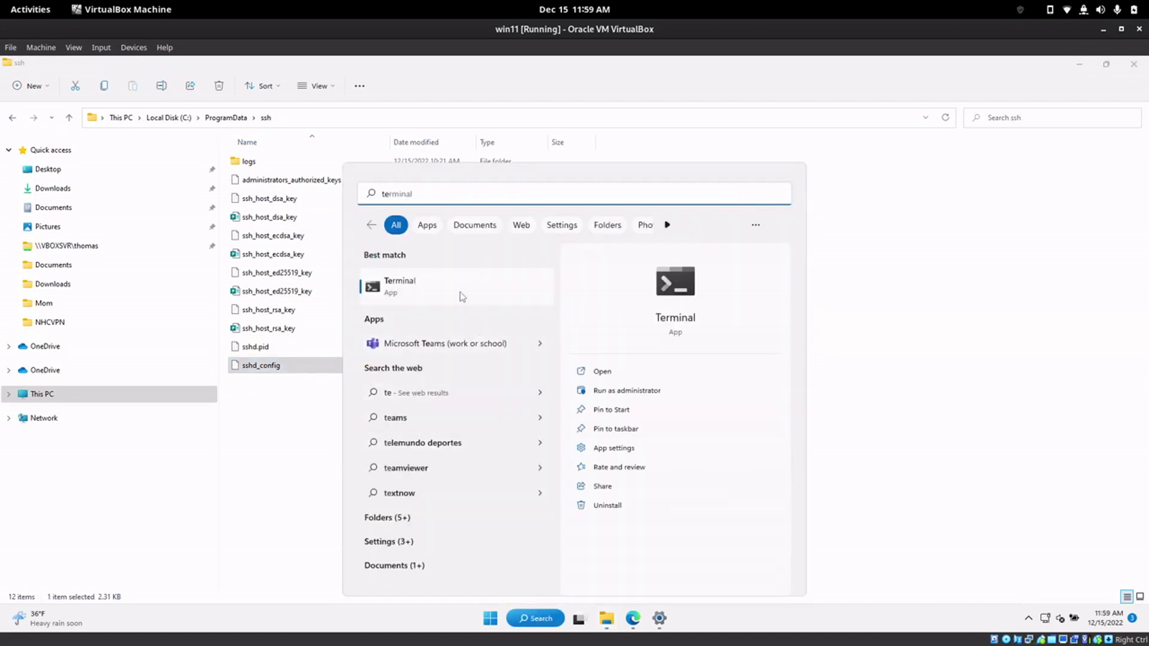
{"action": "left_click", "coordinate": [462, 296]}
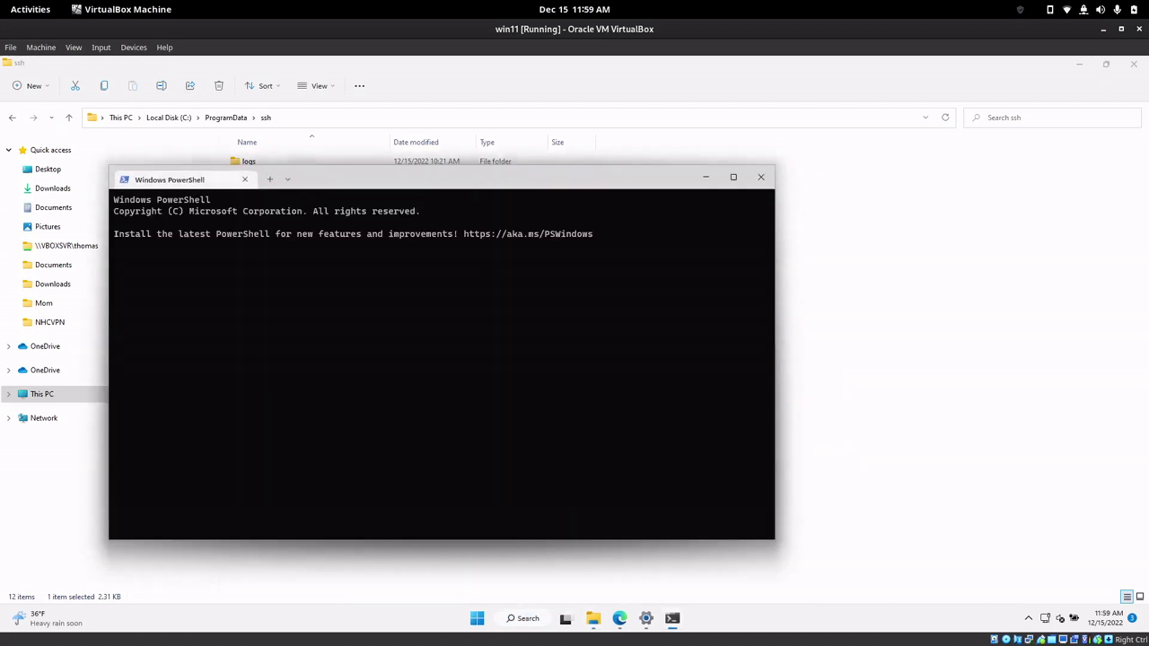
{"action": "type", "text": "get"}
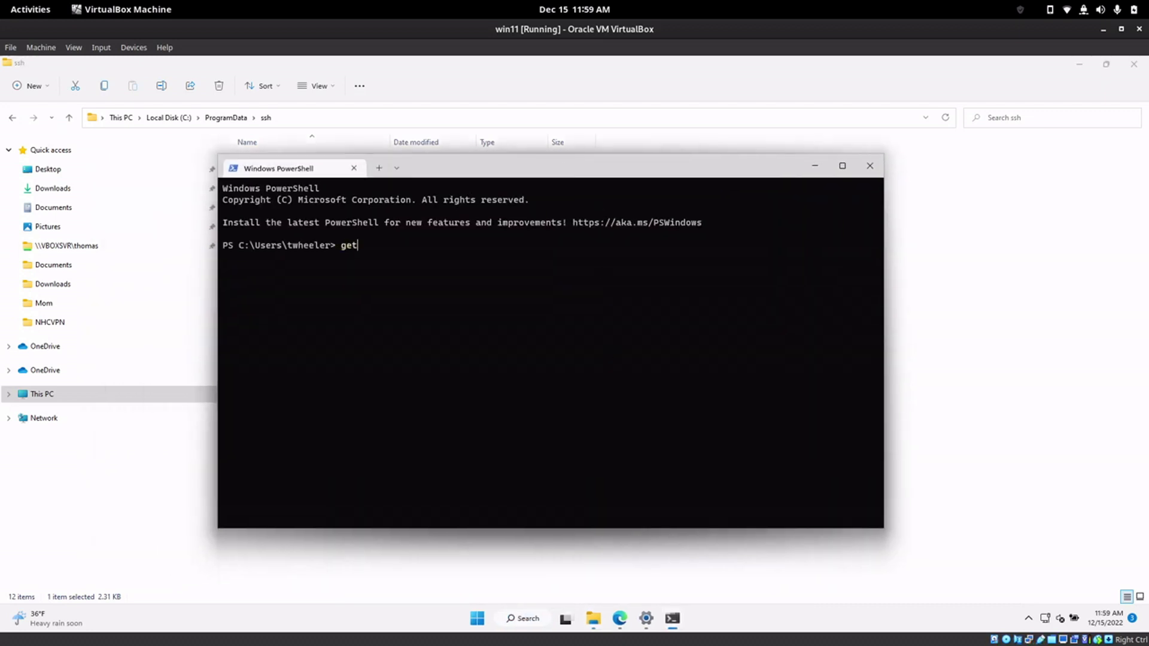
{"action": "type", "text": "-service get-service sshd"}
{"action": "key", "text": "Return"}
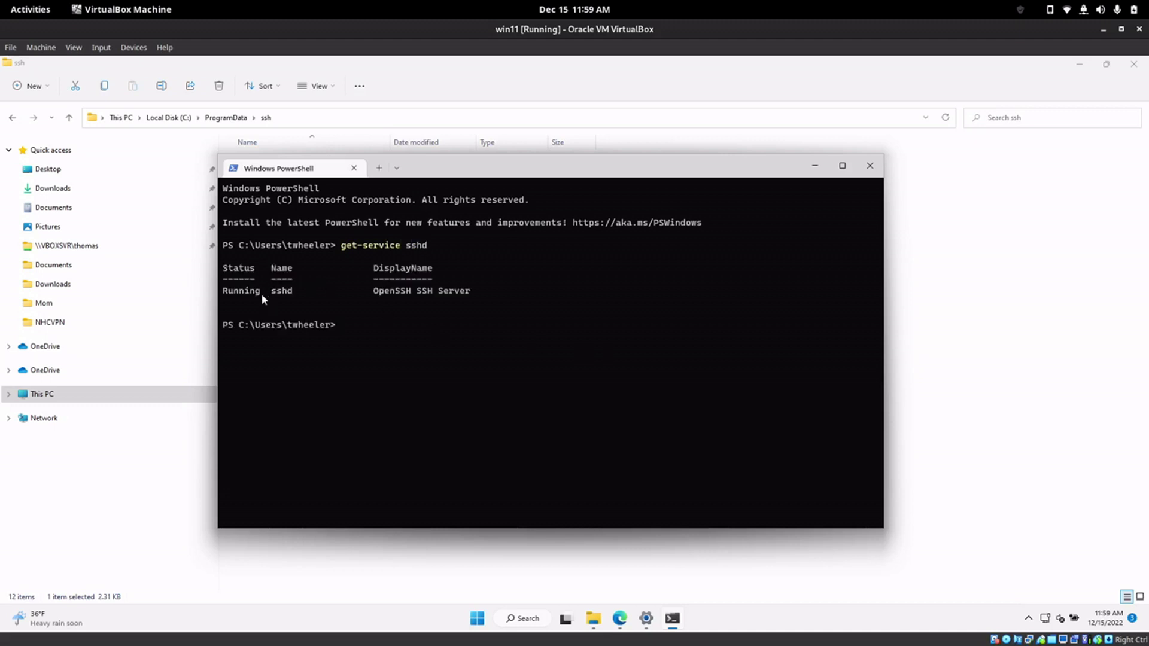
{"action": "left_click", "coordinate": [870, 166]}
Run PowerShell-7.3.0-win-x64.msi from Downloads and advance past the wizard's welcome page
{"action": "left_click", "coordinate": [60, 190]}
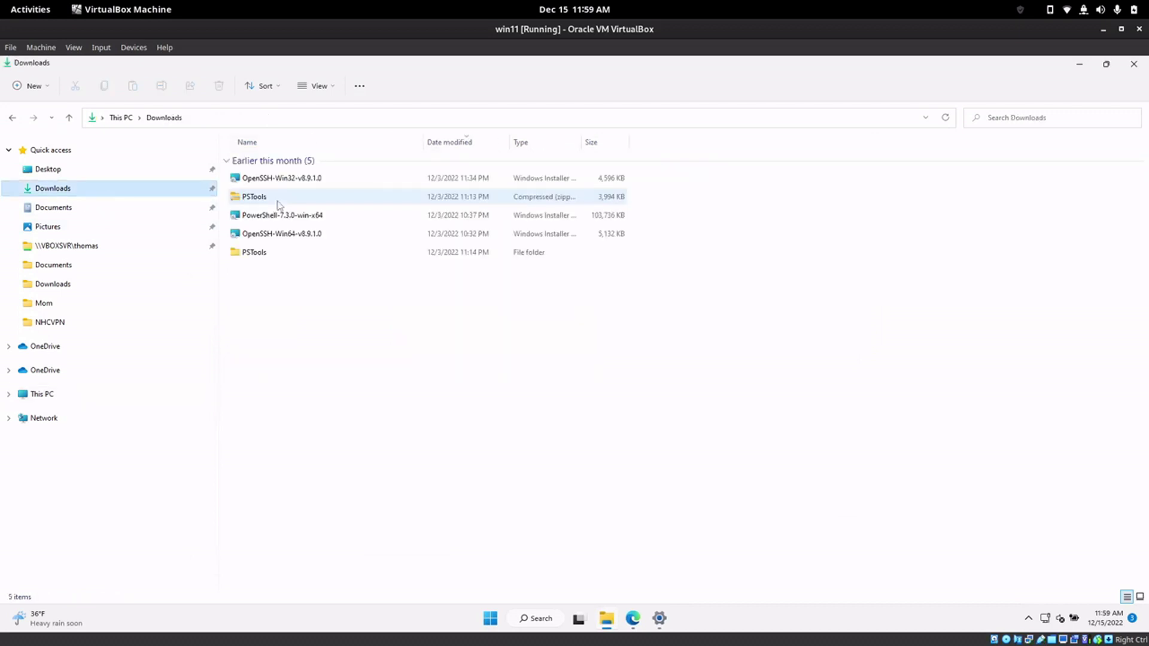
{"action": "double_click", "coordinate": [317, 221]}
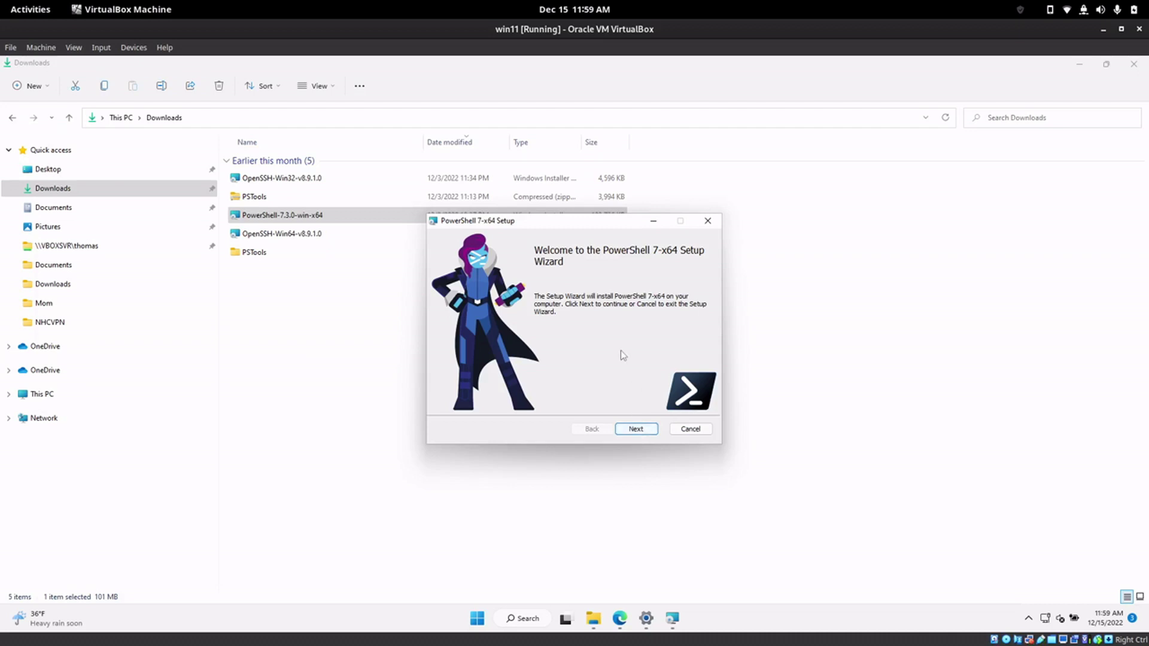
{"action": "left_click_drag", "start_coordinate": [584, 230], "coordinate": [603, 265]}
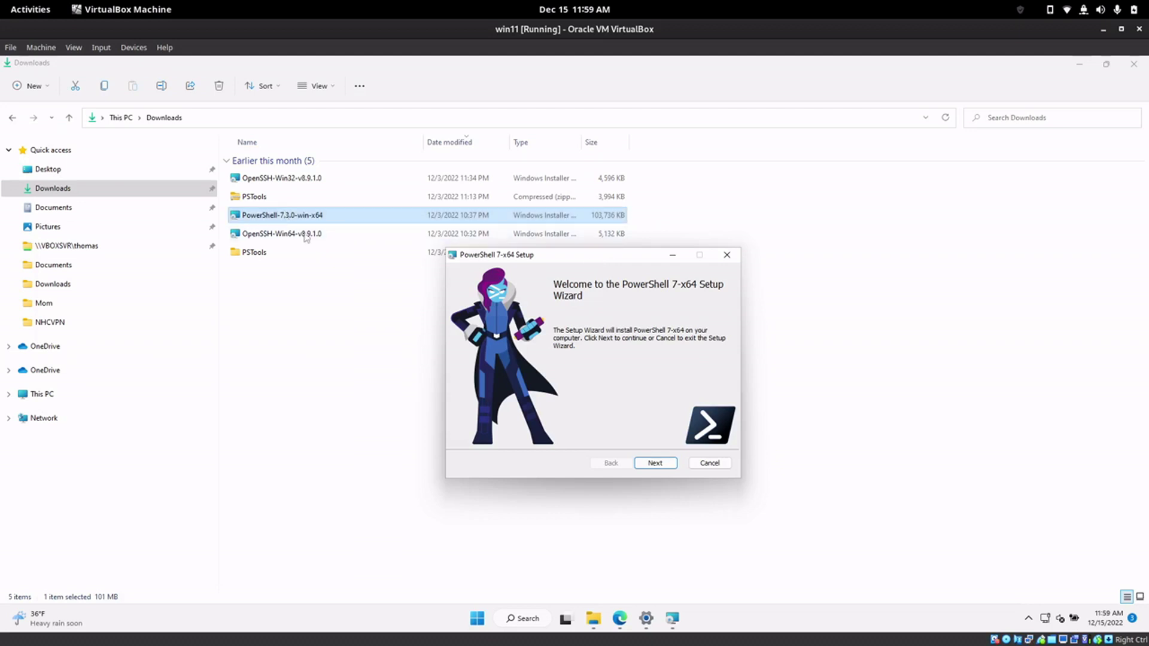
{"action": "left_click", "coordinate": [656, 464]}
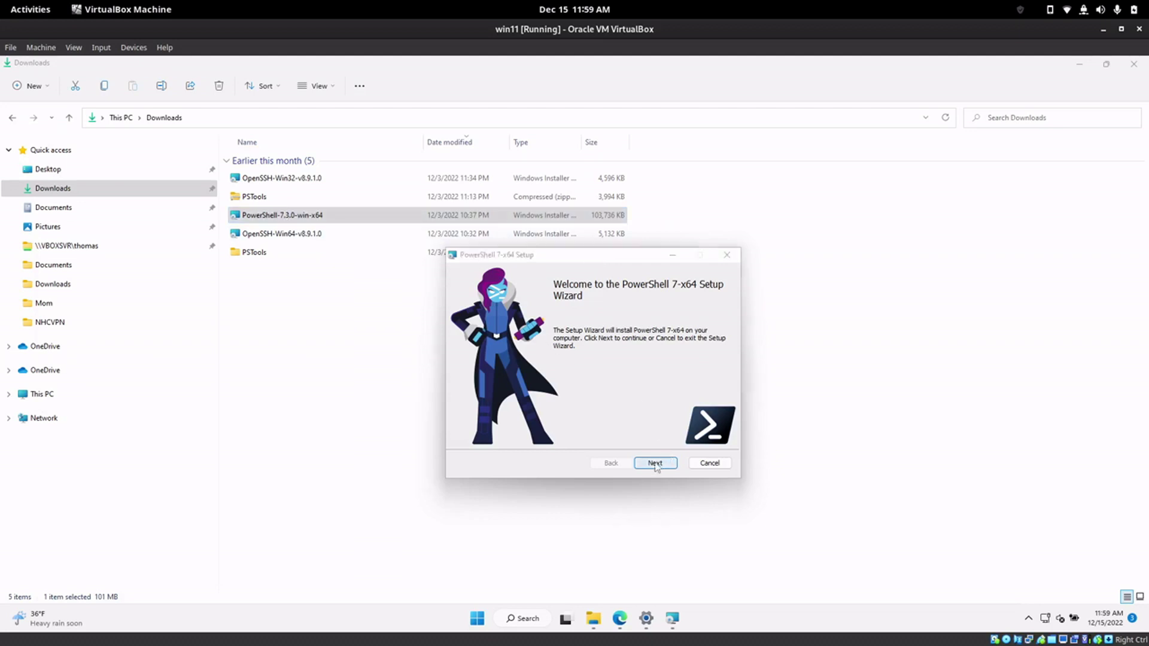
Keep the default install folder, enable PowerShell remoting, and leave Microsoft Update checks on
{"action": "left_click_drag", "start_coordinate": [589, 261], "coordinate": [552, 232]}
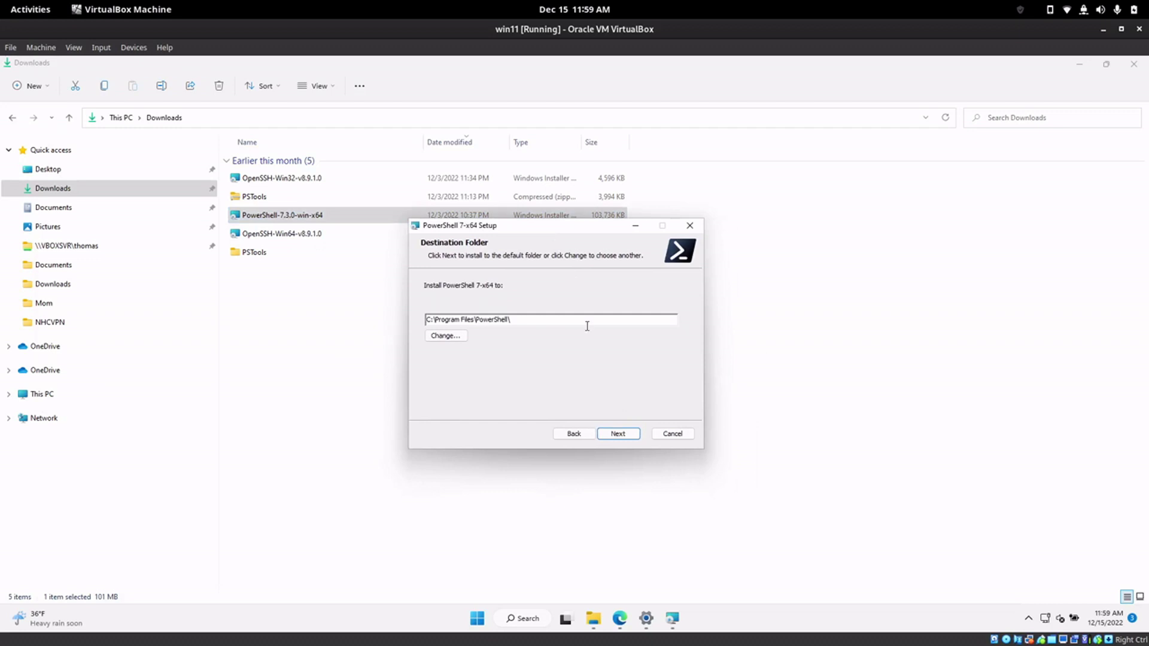
{"action": "left_click", "coordinate": [608, 437]}
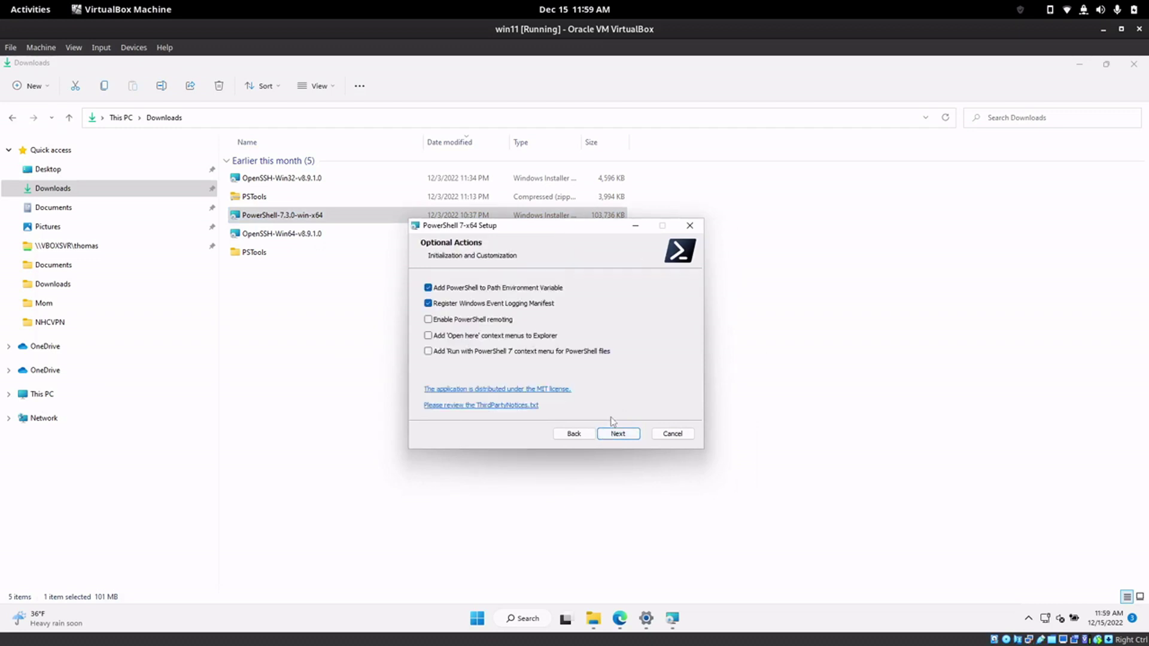
{"action": "left_click", "coordinate": [433, 322]}
{"action": "left_click", "coordinate": [613, 435]}
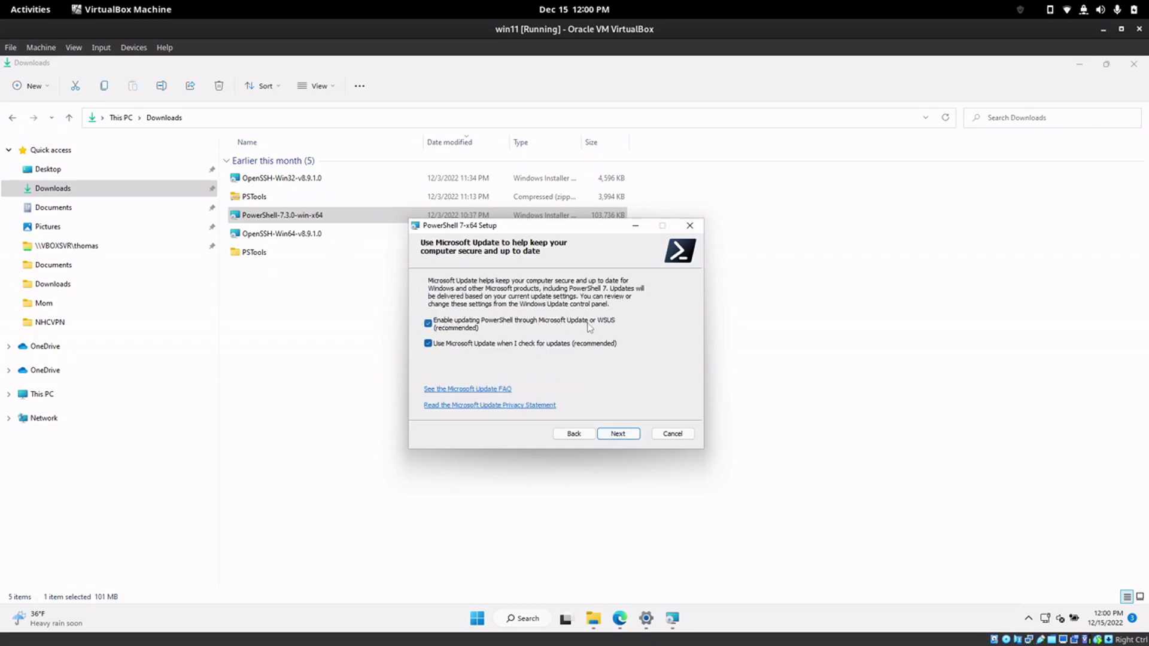
{"action": "left_click", "coordinate": [441, 345]}
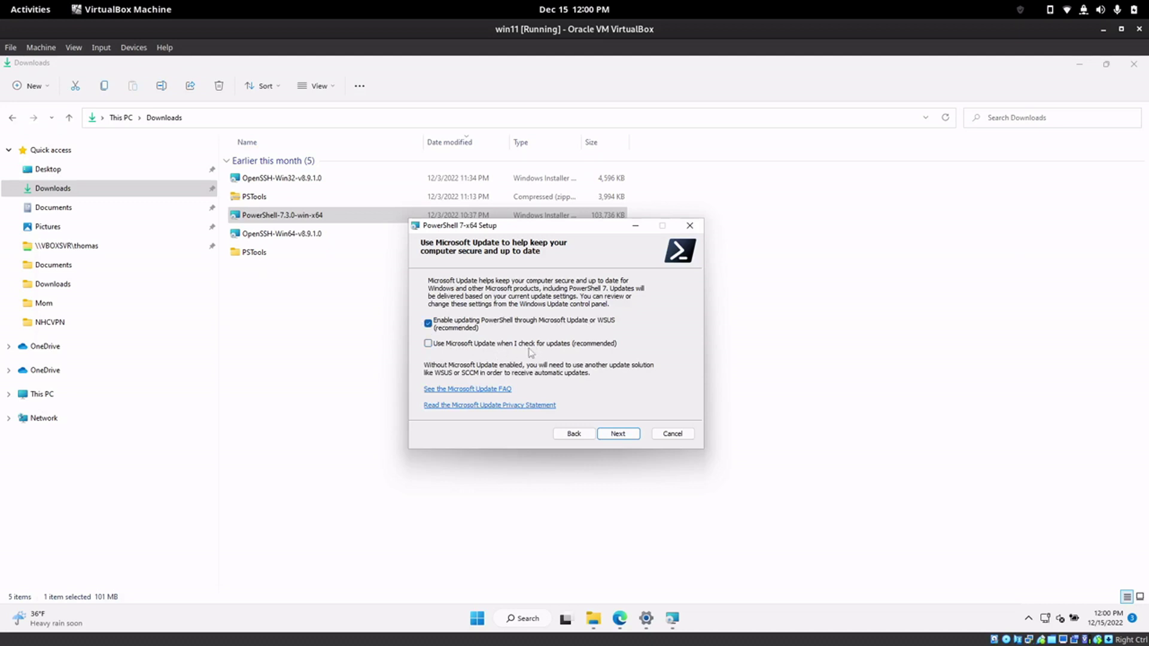
{"action": "left_click", "coordinate": [428, 344]}
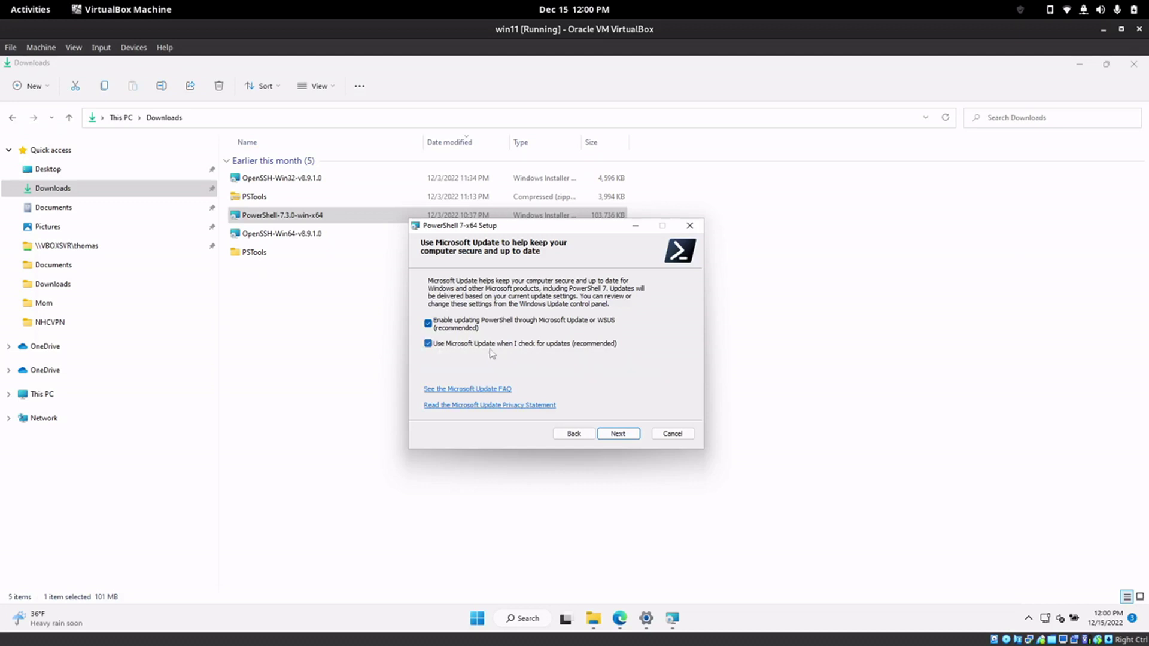
{"action": "left_click", "coordinate": [429, 345]}
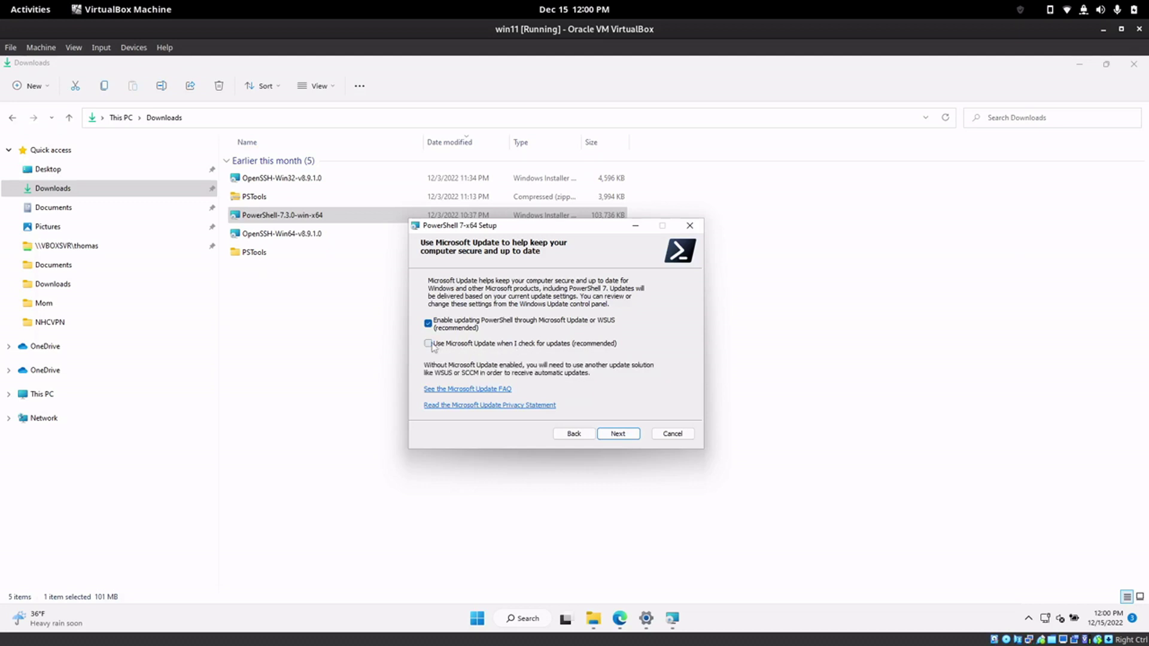
{"action": "left_click", "coordinate": [430, 344]}
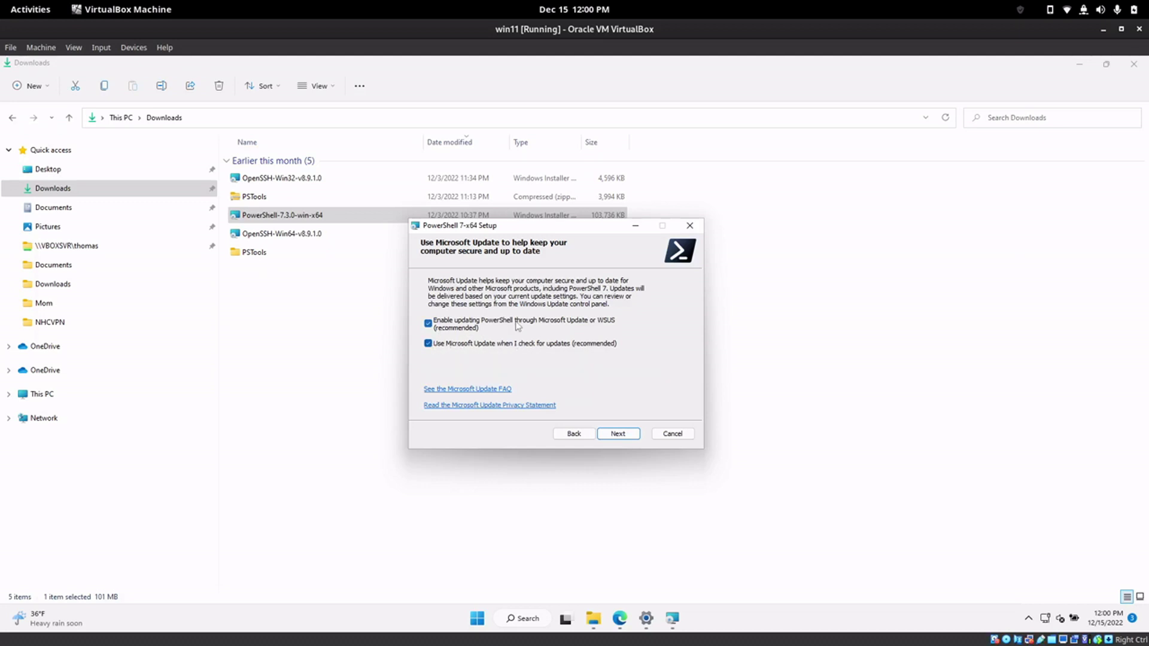
{"action": "left_click", "coordinate": [618, 434]}
Install PowerShell 7-x64, approving the administrator prompt, and close the finished wizard
{"action": "left_click", "coordinate": [615, 435]}
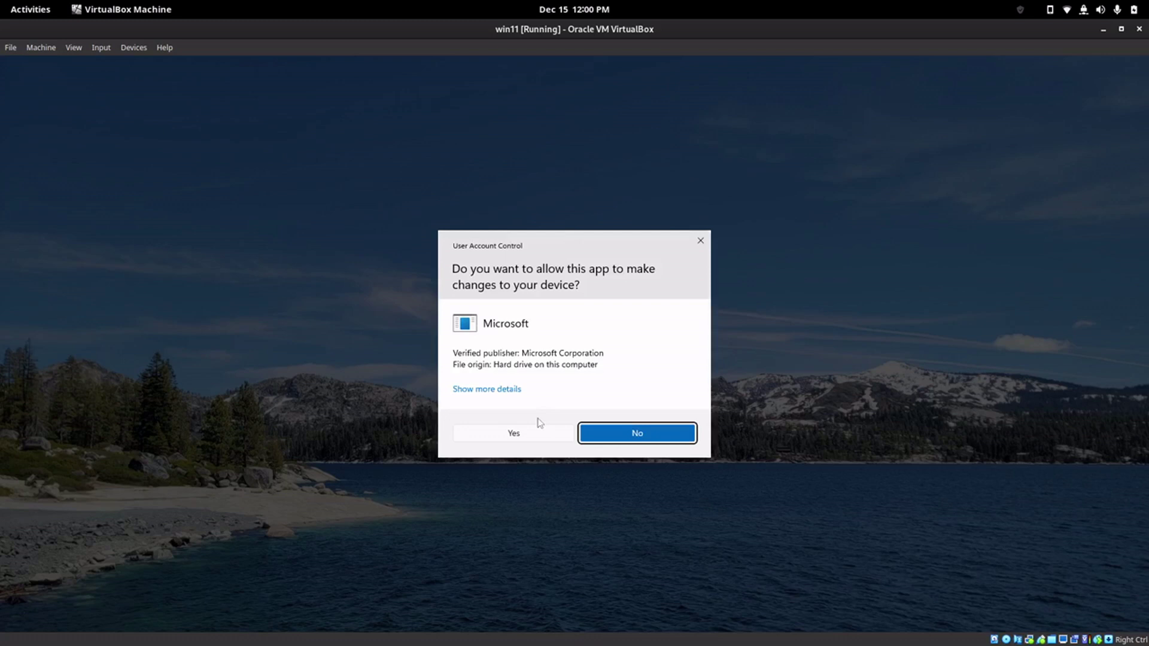
{"action": "left_click", "coordinate": [520, 433]}
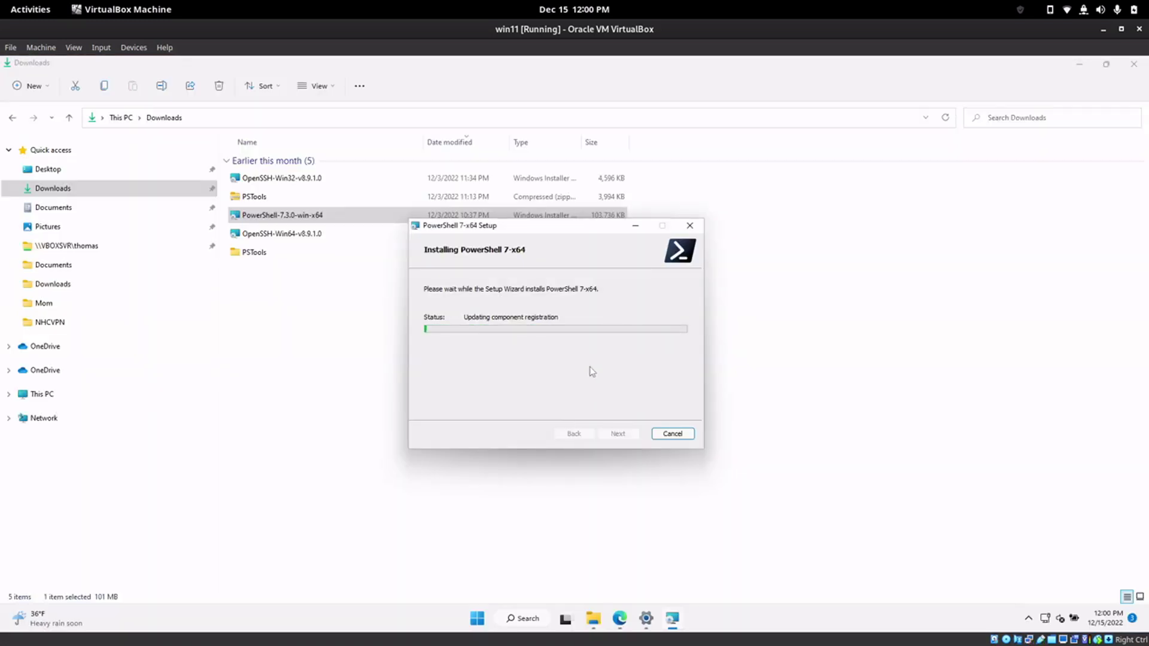
{"action": "left_click_drag", "start_coordinate": [549, 232], "coordinate": [820, 209]}
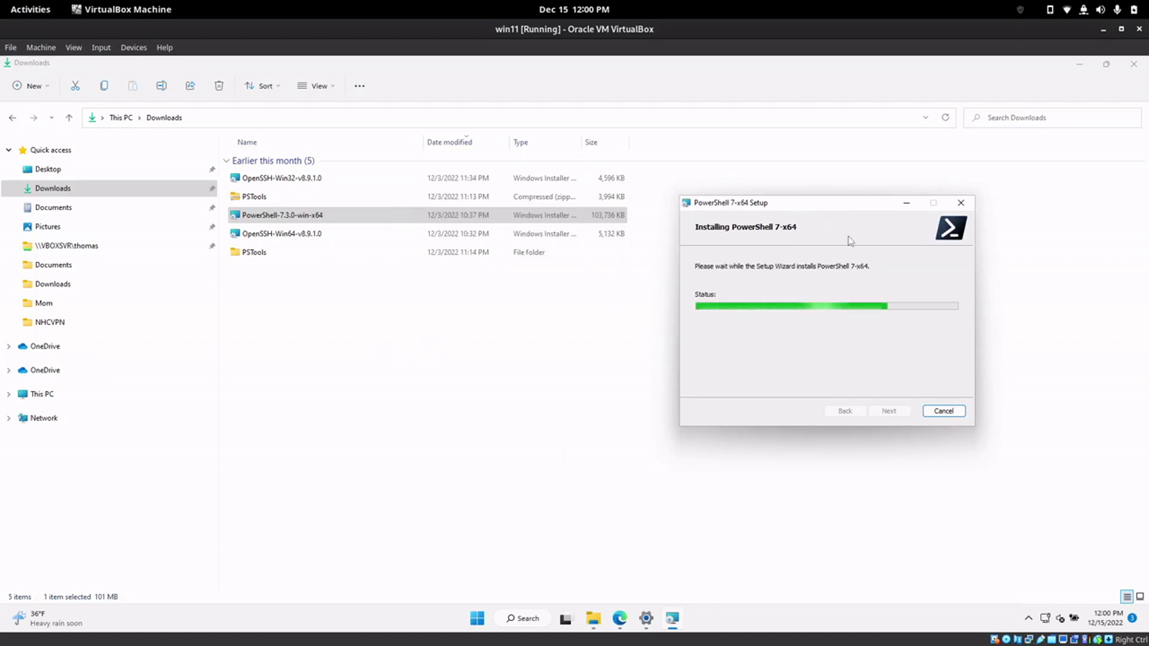
{"action": "key", "text": "alt+Tab"}
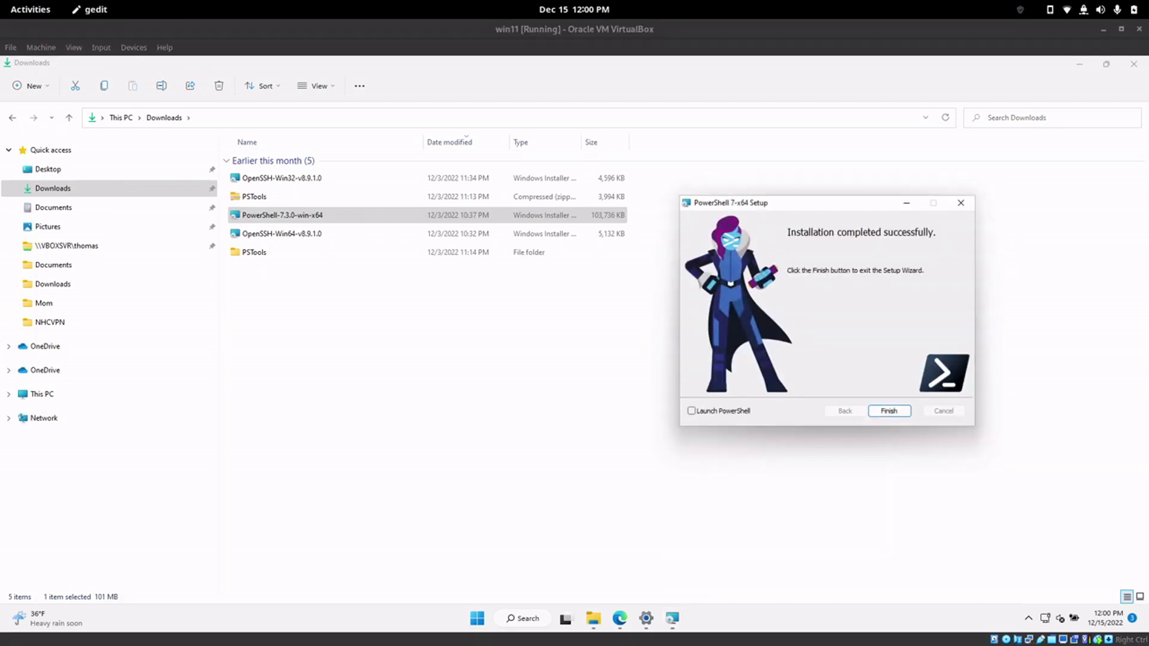
{"action": "left_click_drag", "start_coordinate": [780, 208], "coordinate": [533, 195]}
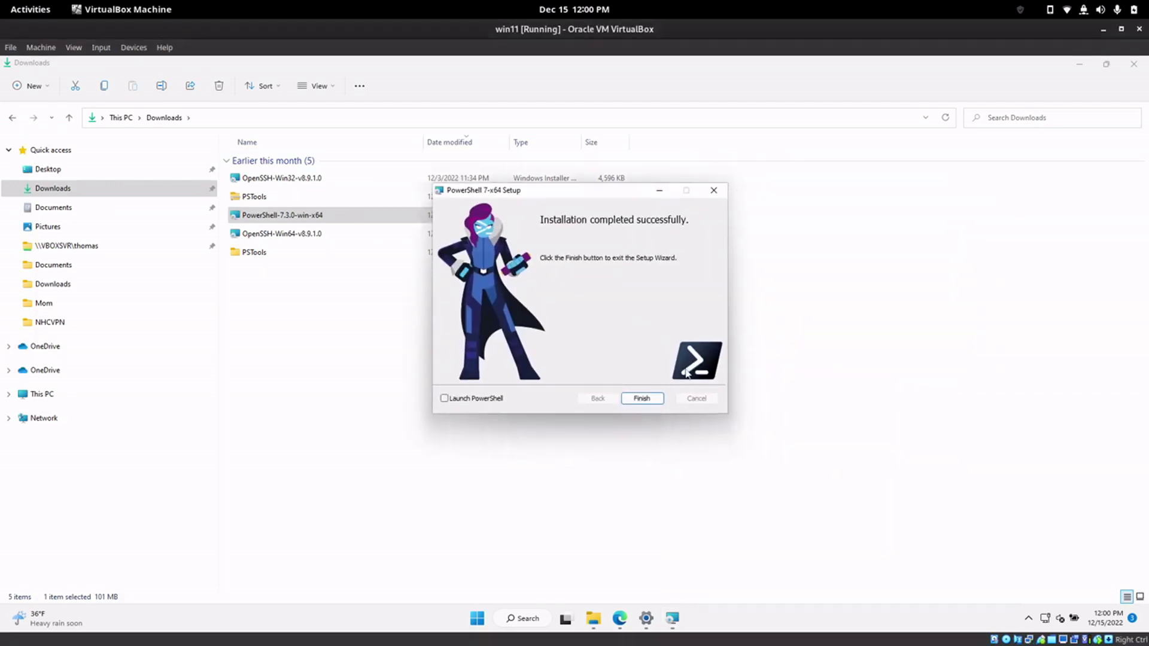
{"action": "left_click", "coordinate": [641, 398]}
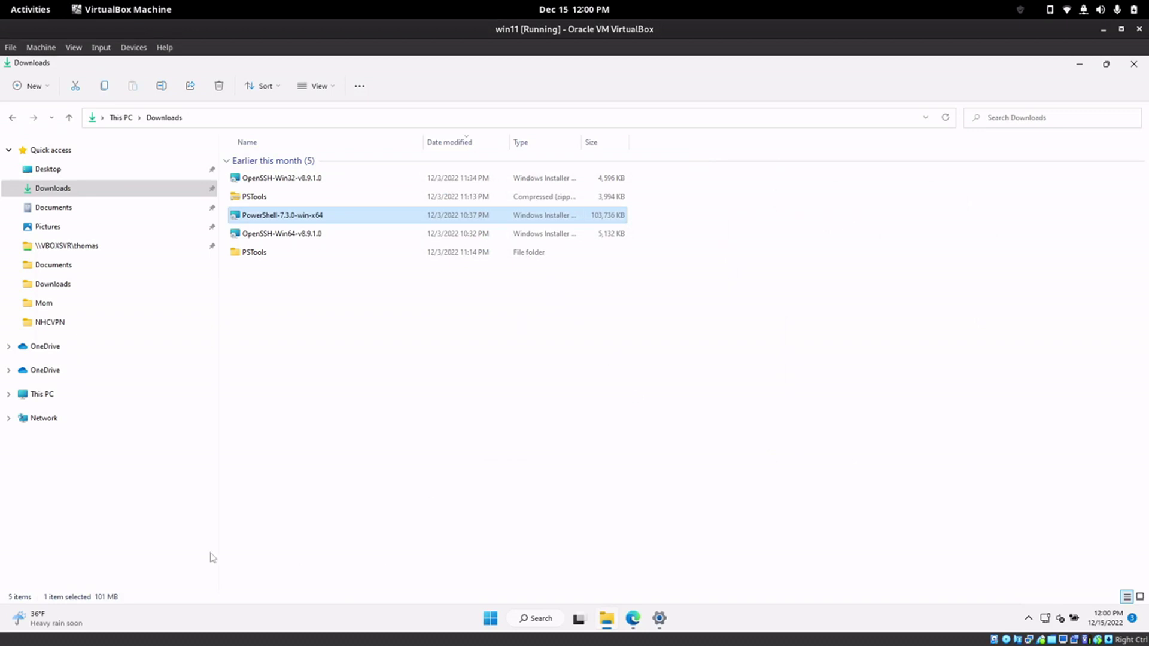
{"action": "left_click", "coordinate": [532, 622]}
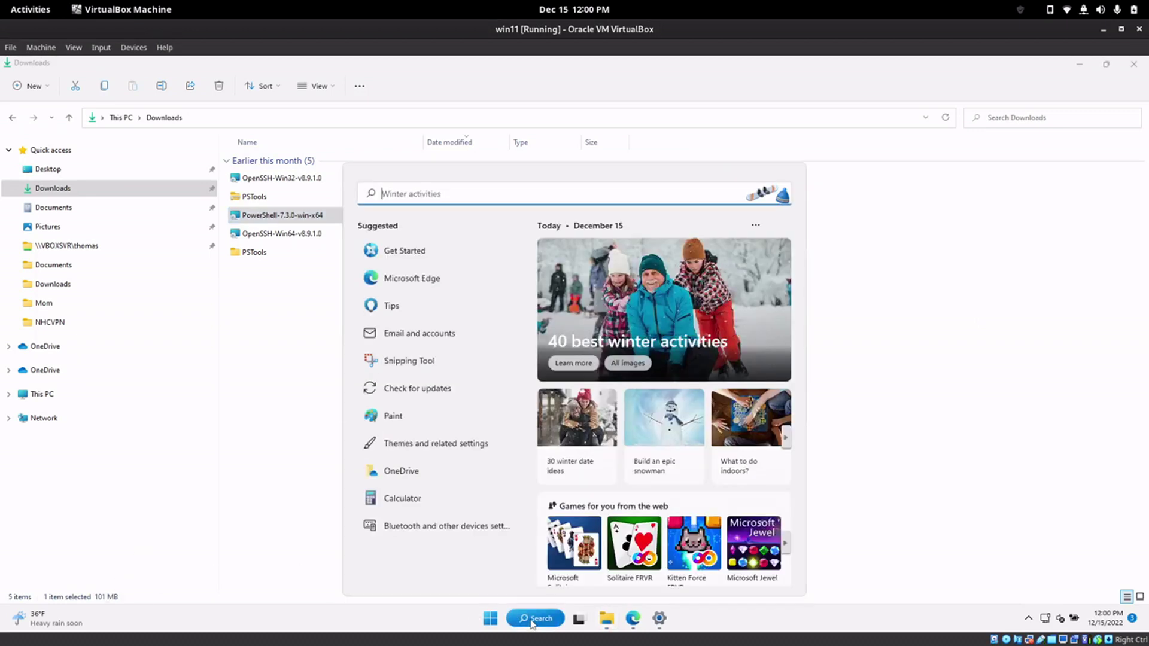
{"action": "type", "text": "power"}
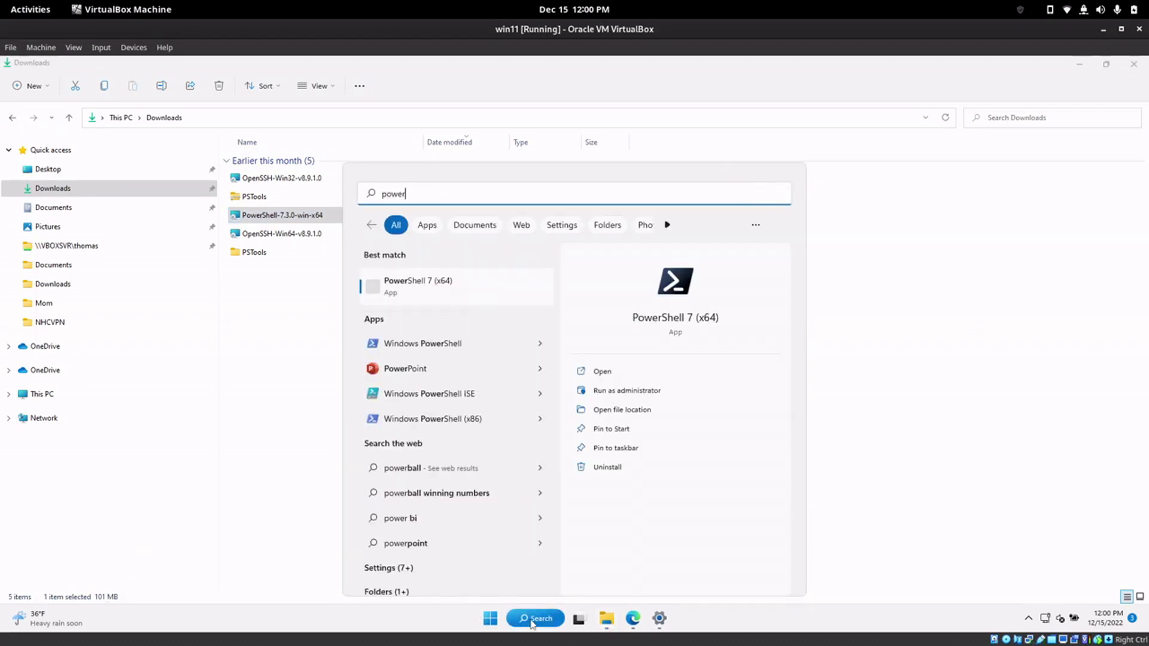
{"action": "left_click", "coordinate": [420, 287]}
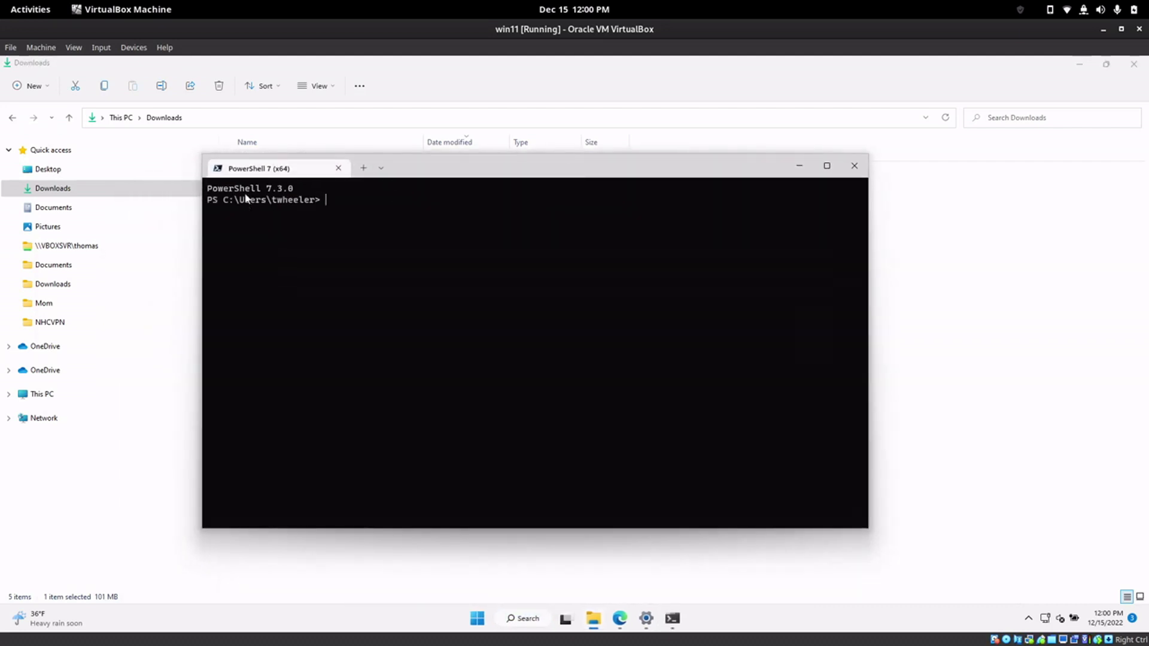
{"action": "left_click", "coordinate": [861, 169]}
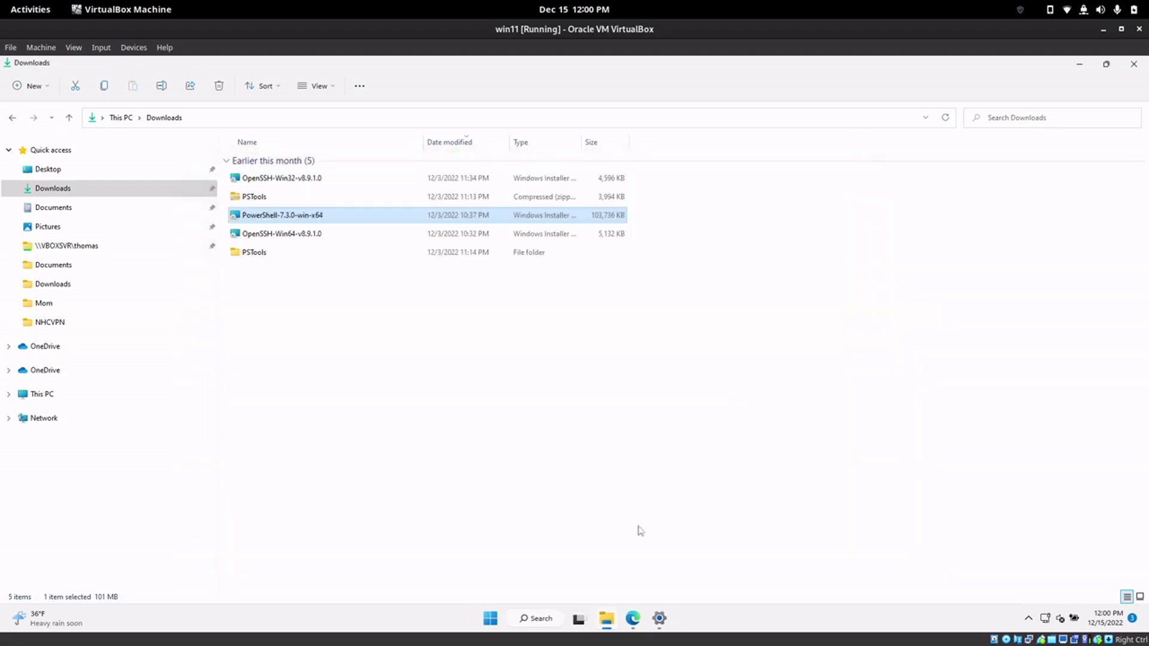
Run PowerShell 7 (x64) as administrator, then bring the host gedit notes over it
{"action": "left_click", "coordinate": [537, 622]}
{"action": "type", "text": "power"}
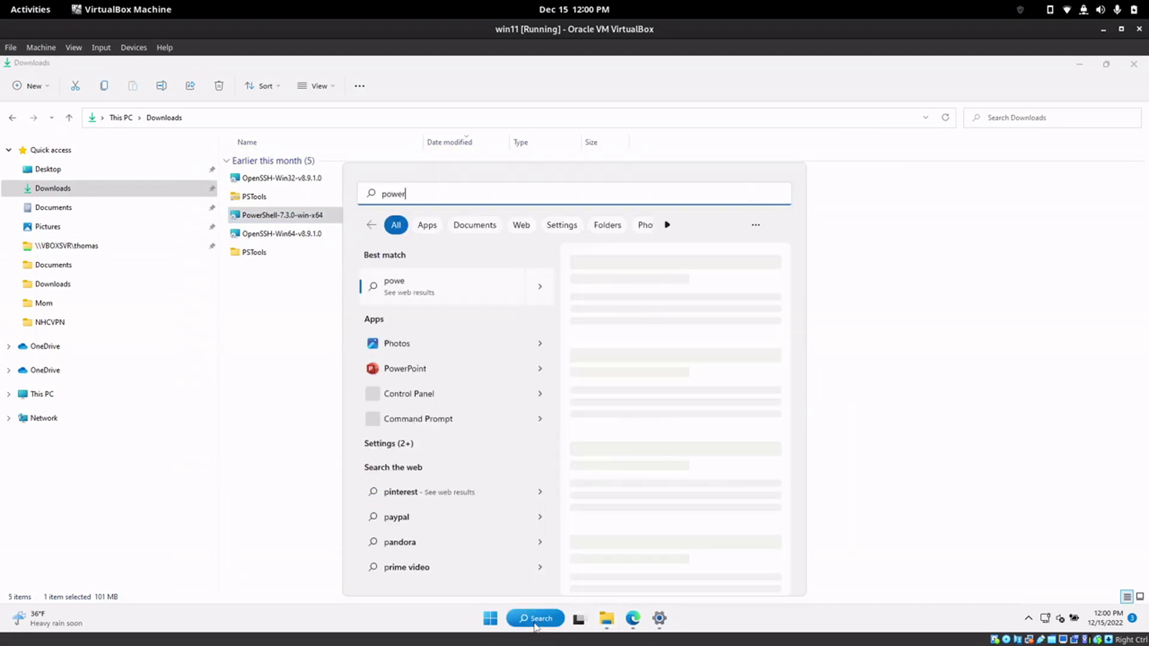
{"action": "right_click", "coordinate": [470, 295]}
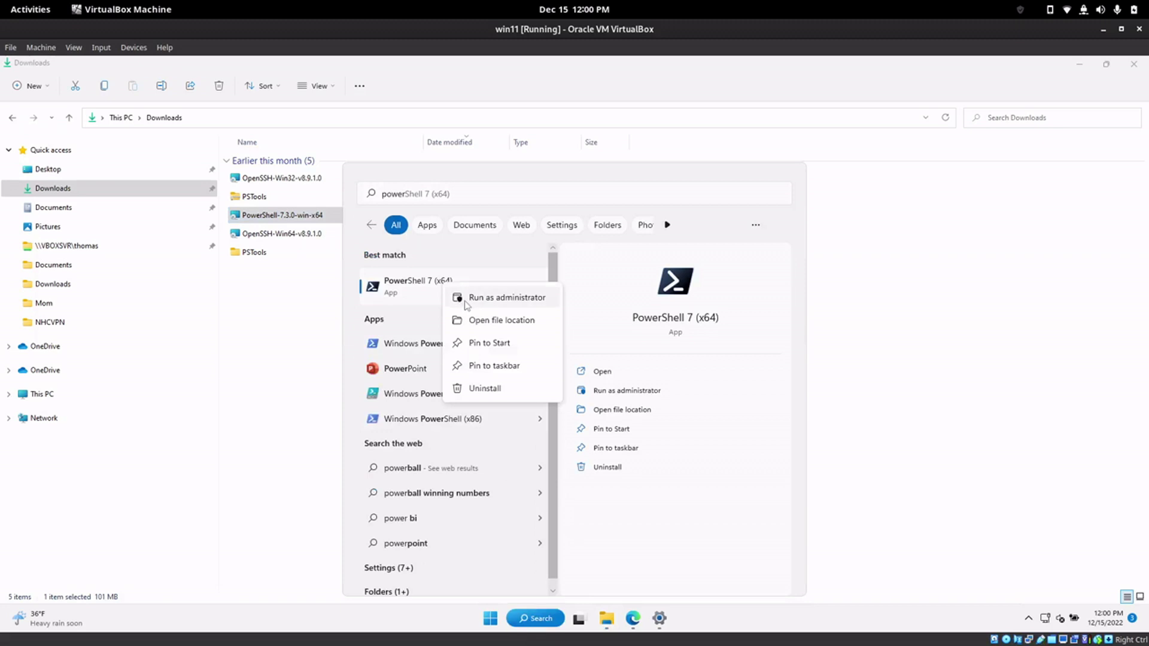
{"action": "left_click", "coordinate": [466, 303]}
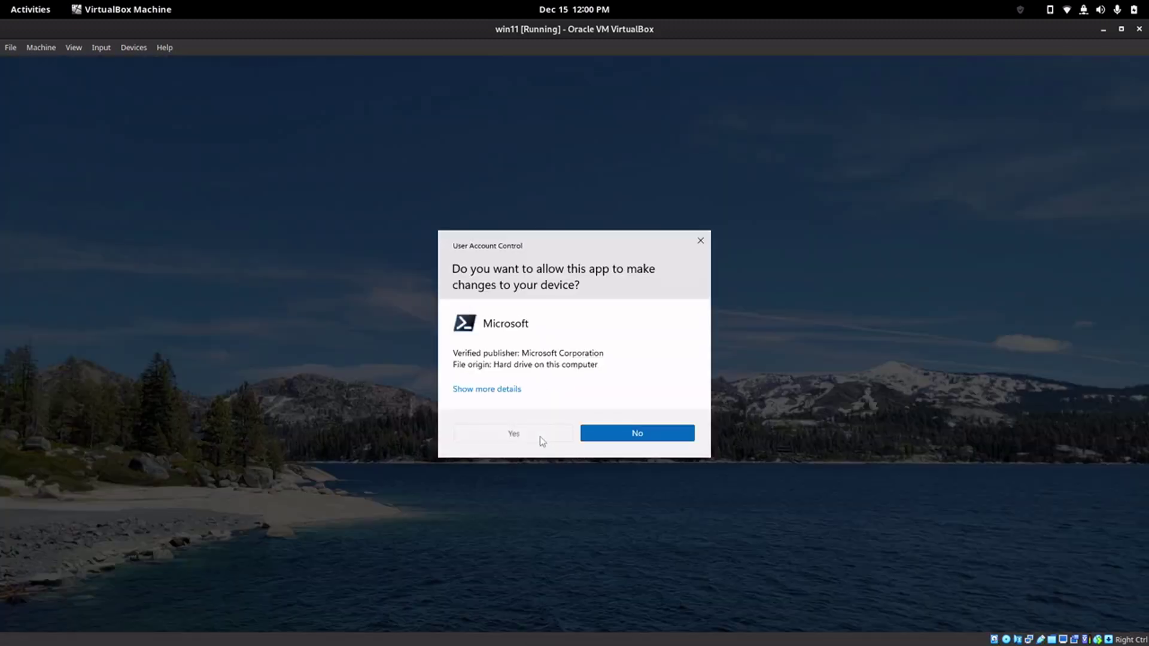
{"action": "left_click", "coordinate": [542, 441]}
{"action": "left_click_drag", "start_coordinate": [464, 91], "coordinate": [691, 174]}
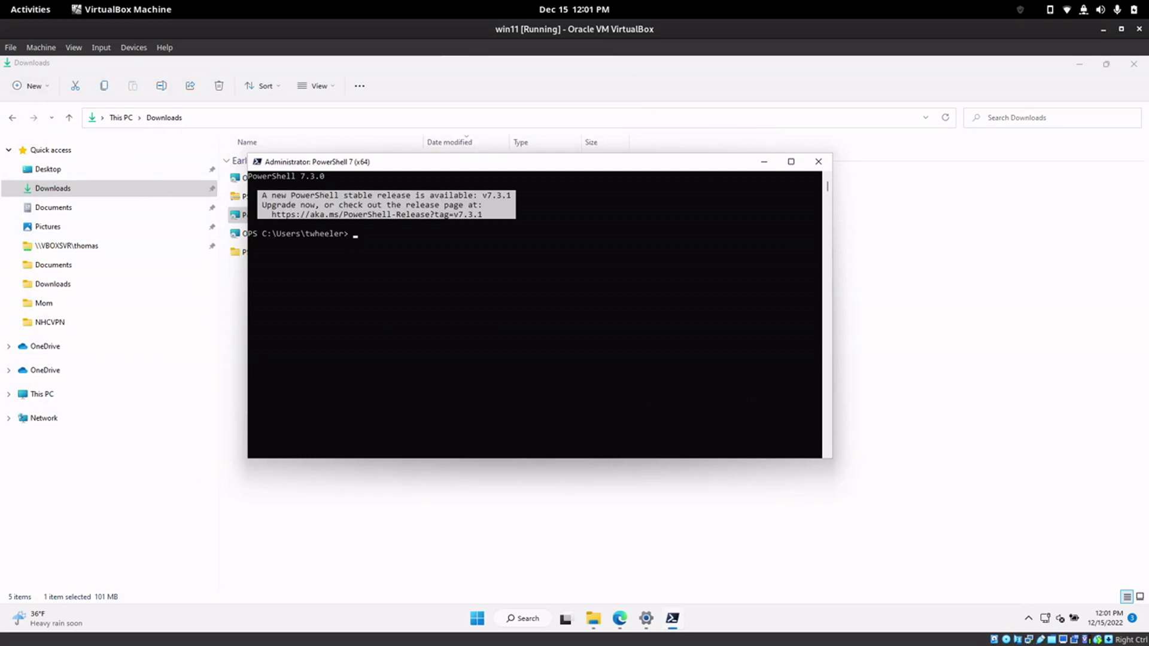
{"action": "key", "text": "alt+Tab"}
{"action": "left_click_drag", "start_coordinate": [1137, 74], "coordinate": [684, 82]}
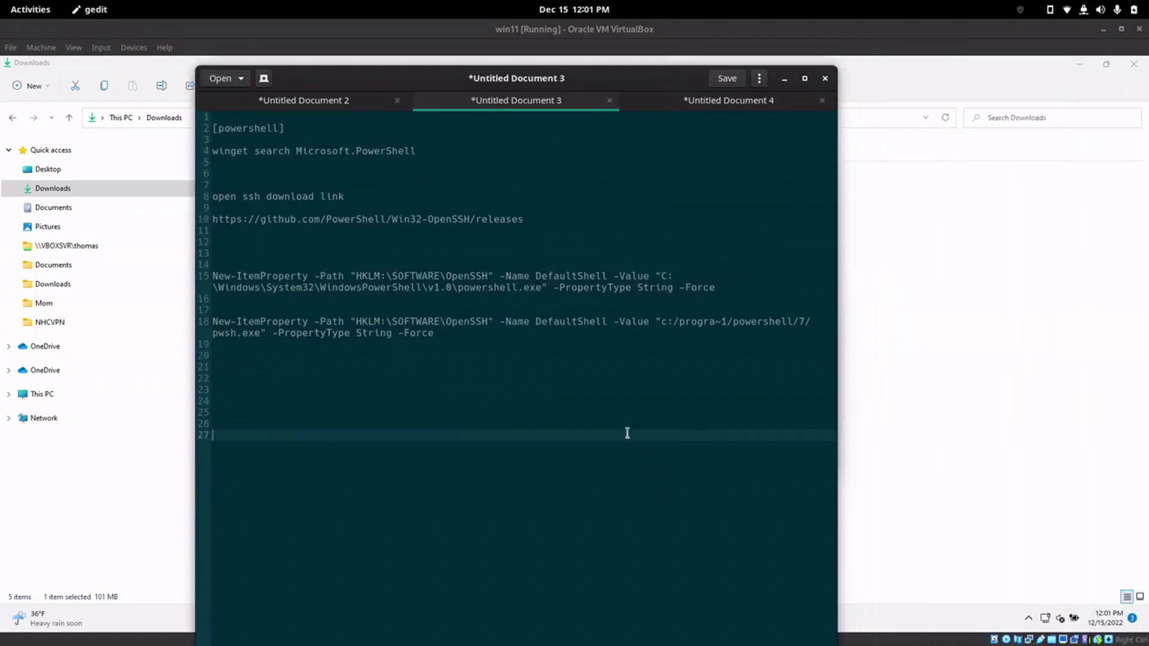
Delete the first twelve note lines and maximize gedit
{"action": "left_click_drag", "start_coordinate": [320, 258], "coordinate": [154, 76]}
{"action": "key", "text": "Delete"}
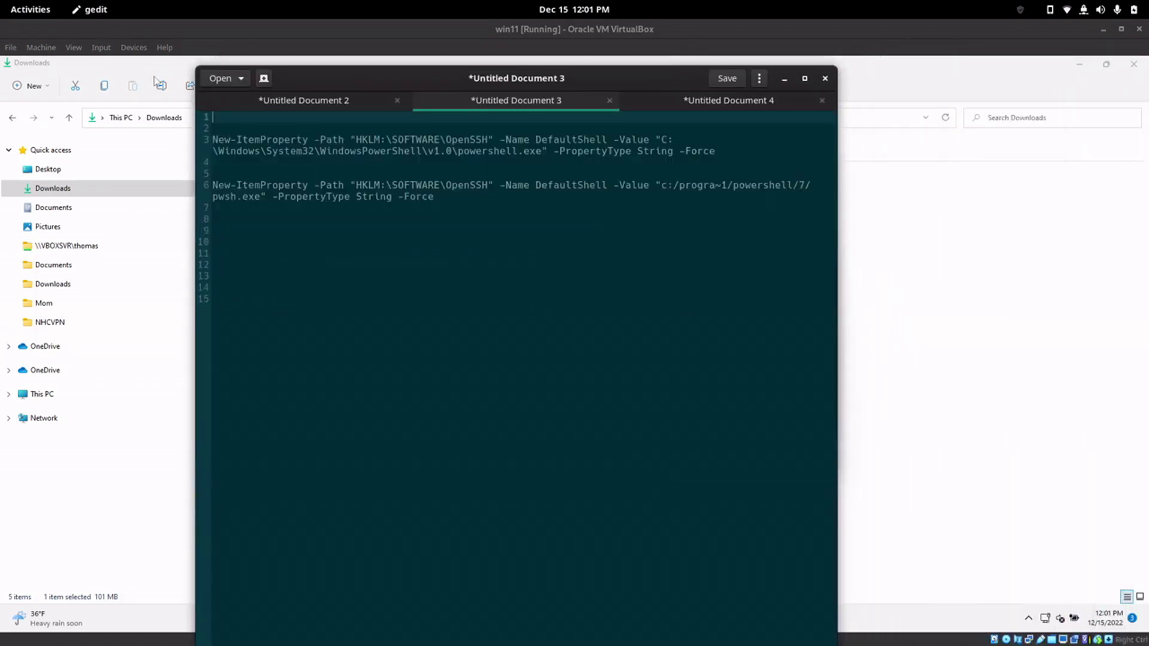
{"action": "left_click", "coordinate": [805, 78]}
Select and copy the PowerShell 7 pwsh.exe New-ItemProperty DefaultShell command on line 6
{"action": "left_click", "coordinate": [76, 90]}
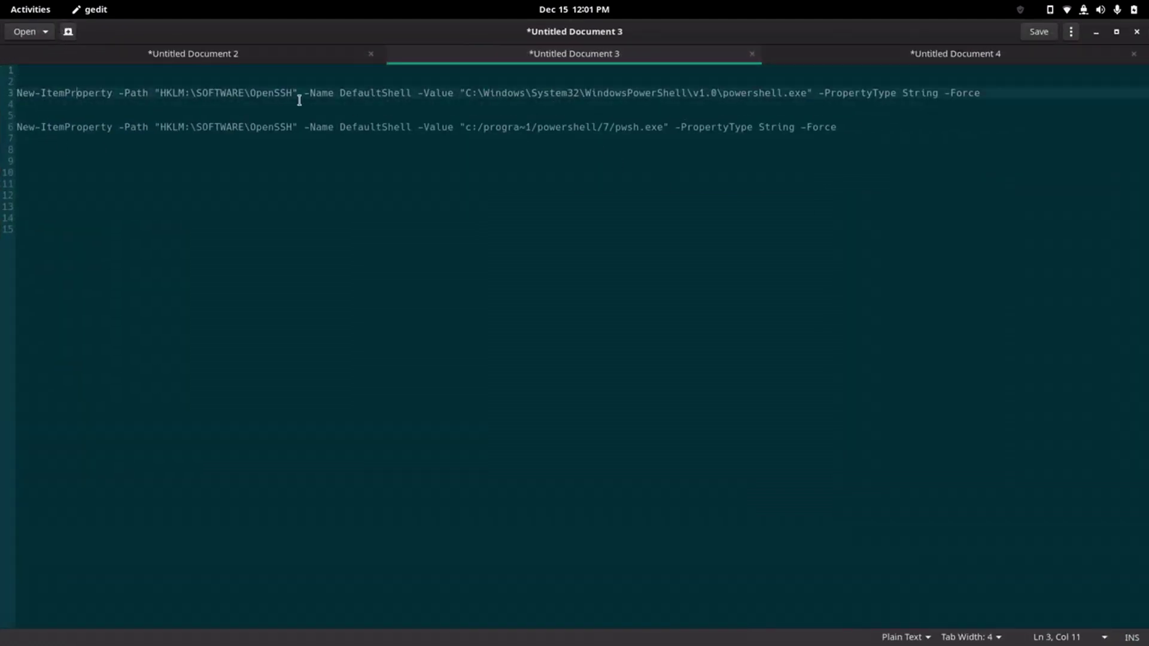
{"action": "left_click_drag", "start_coordinate": [16, 92], "coordinate": [341, 92]}
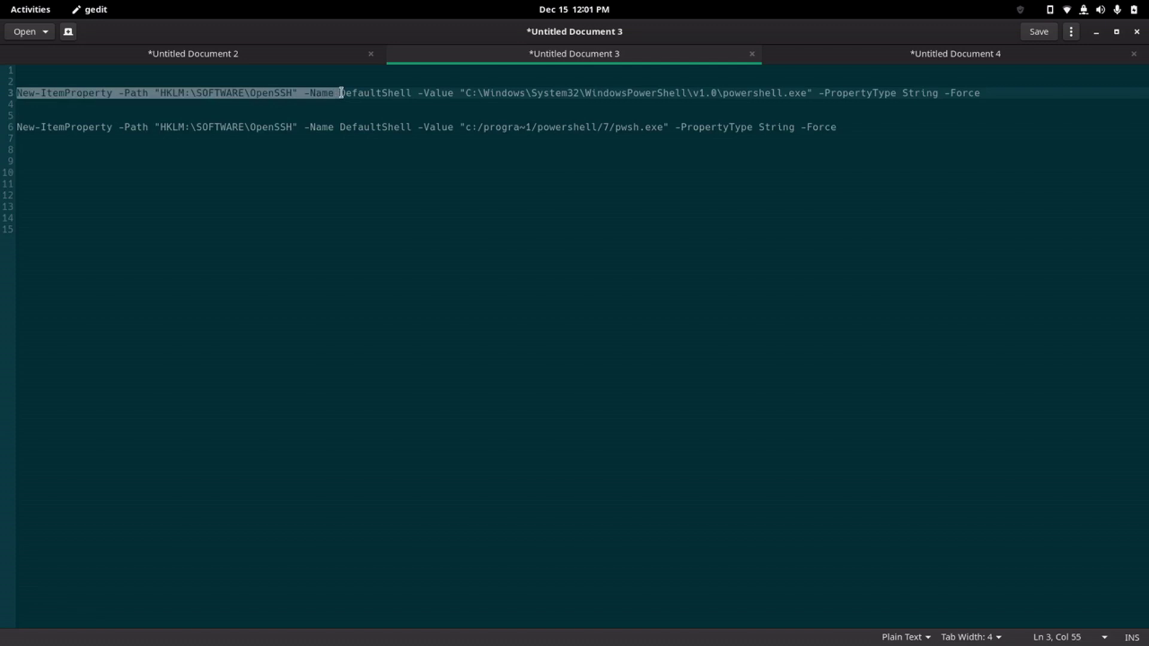
{"action": "key", "text": "Down"}
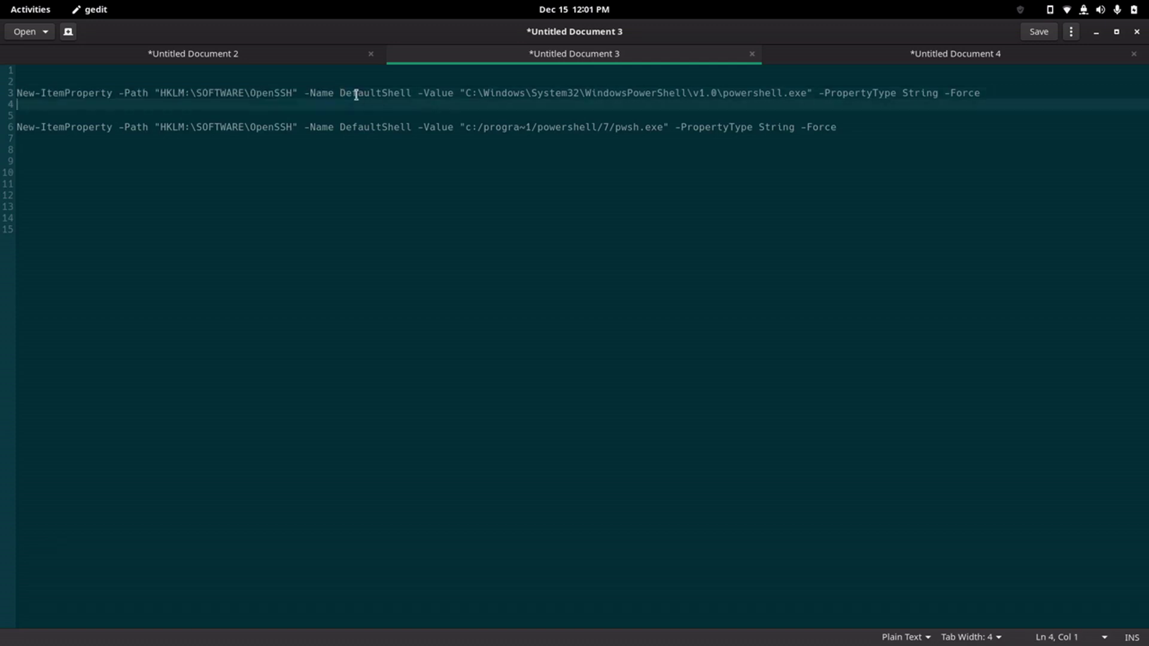
{"action": "left_click_drag", "start_coordinate": [340, 93], "coordinate": [412, 93]}
{"action": "left_click", "coordinate": [412, 93]}
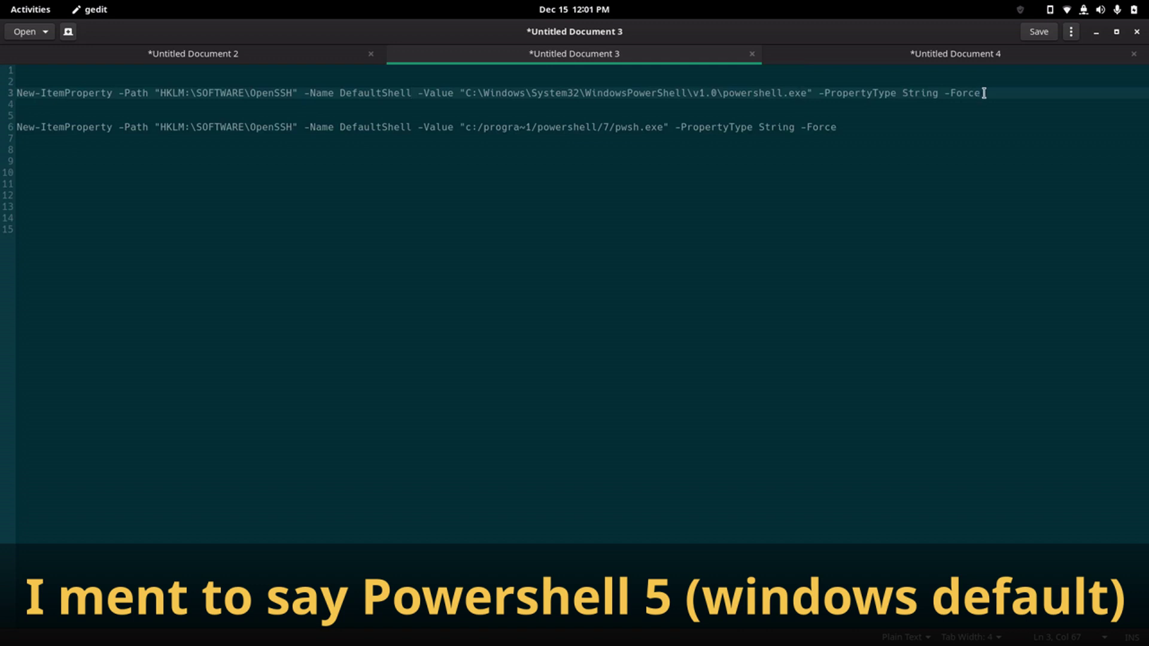
{"action": "left_click_drag", "start_coordinate": [982, 92], "coordinate": [17, 93]}
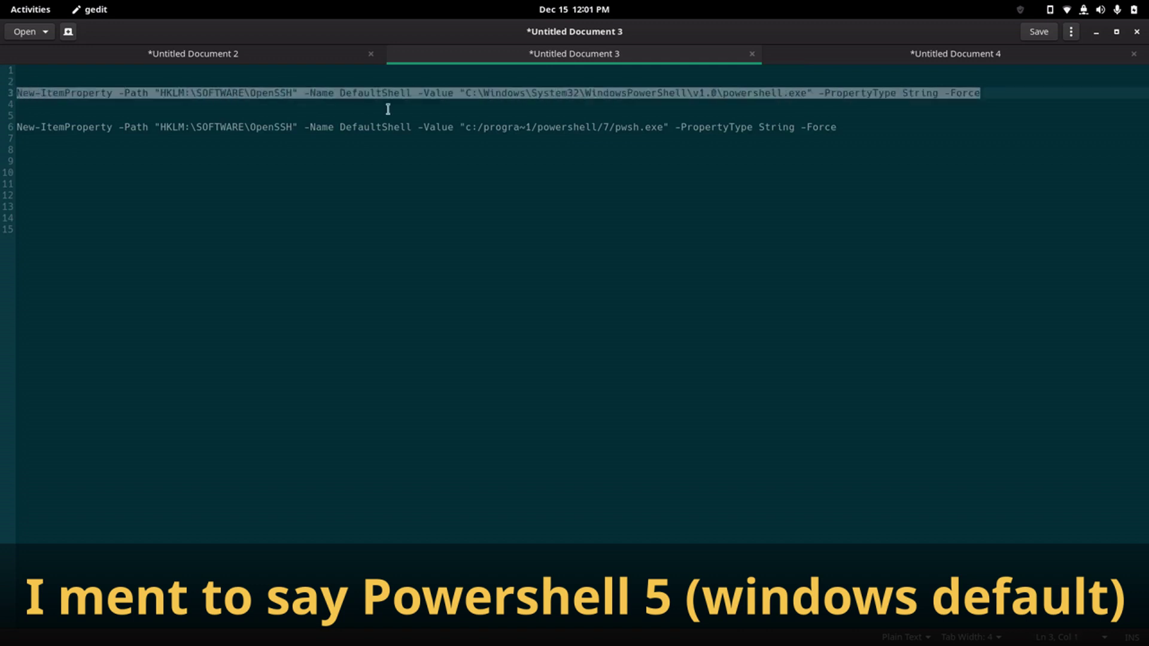
{"action": "left_click", "coordinate": [411, 115]}
{"action": "left_click", "coordinate": [56, 138]}
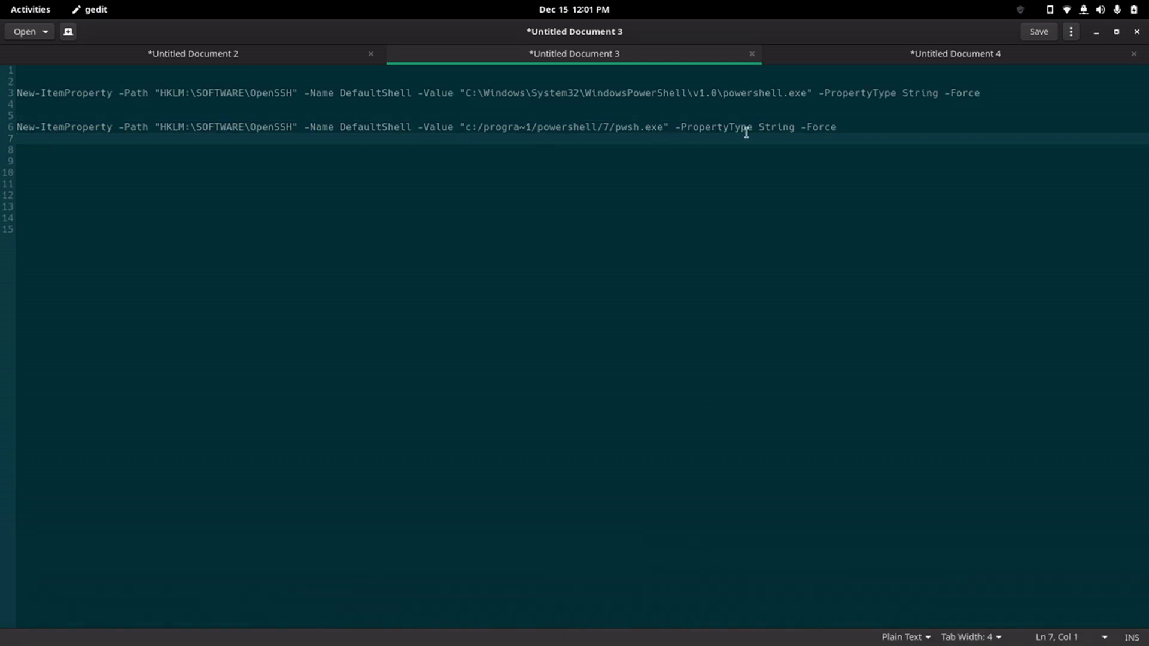
{"action": "left_click_drag", "start_coordinate": [664, 128], "coordinate": [466, 126]}
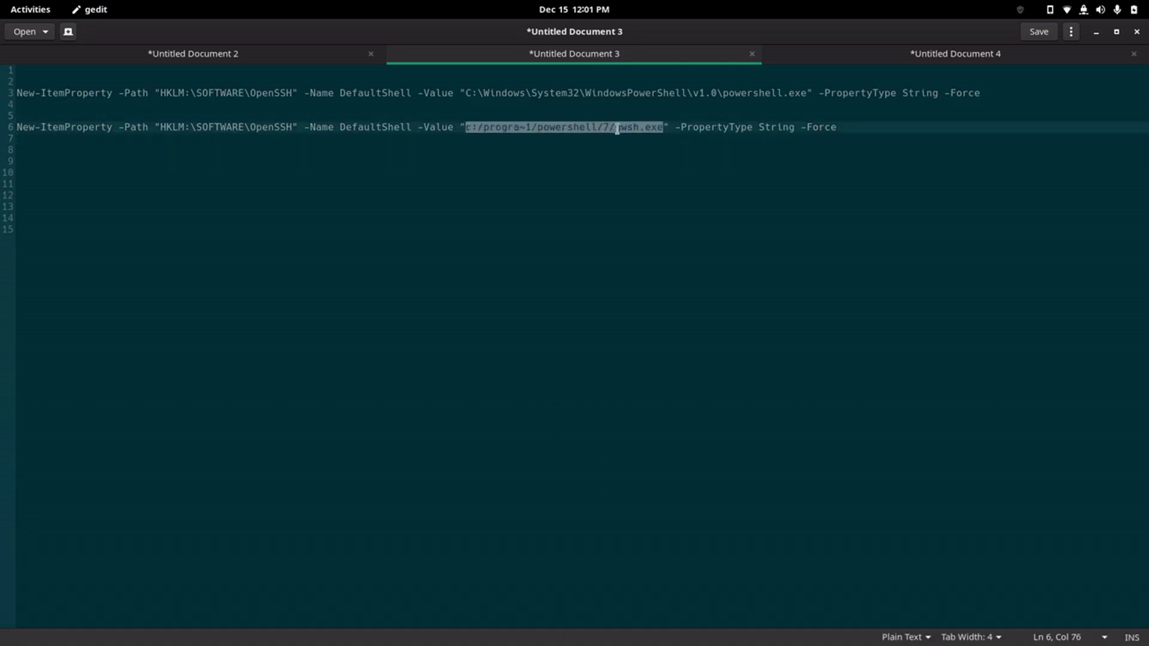
{"action": "left_click", "coordinate": [848, 128]}
{"action": "left_click_drag", "start_coordinate": [851, 125], "coordinate": [12, 127]}
{"action": "key", "text": "ctrl+c"}
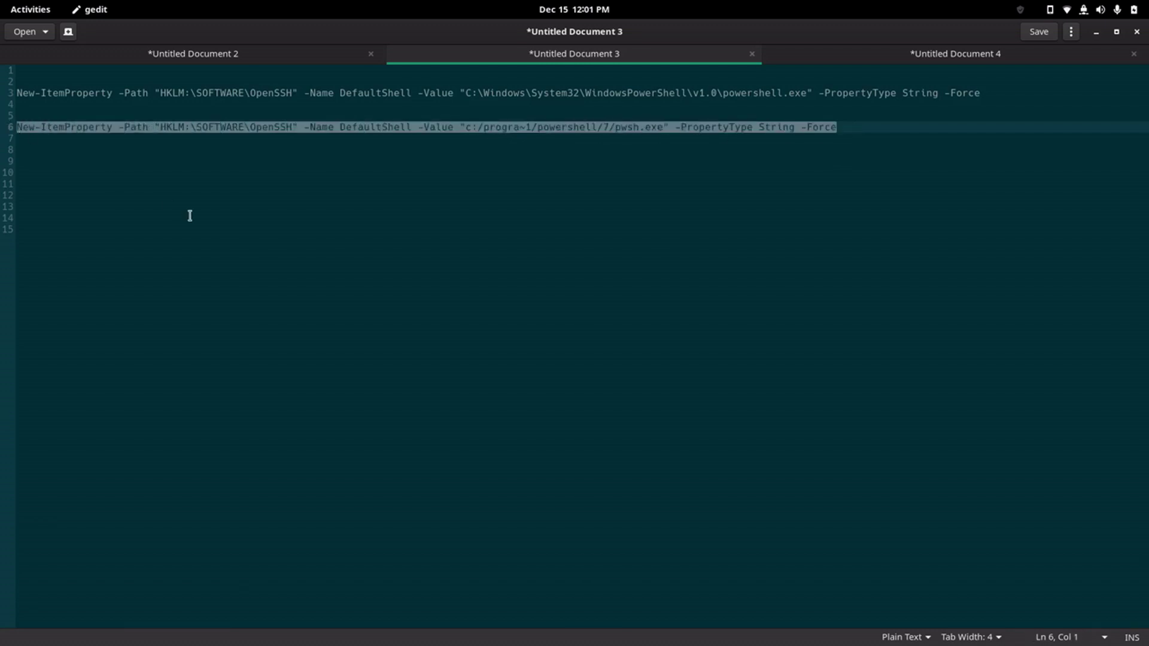
{"action": "key", "text": "alt+Tab"}
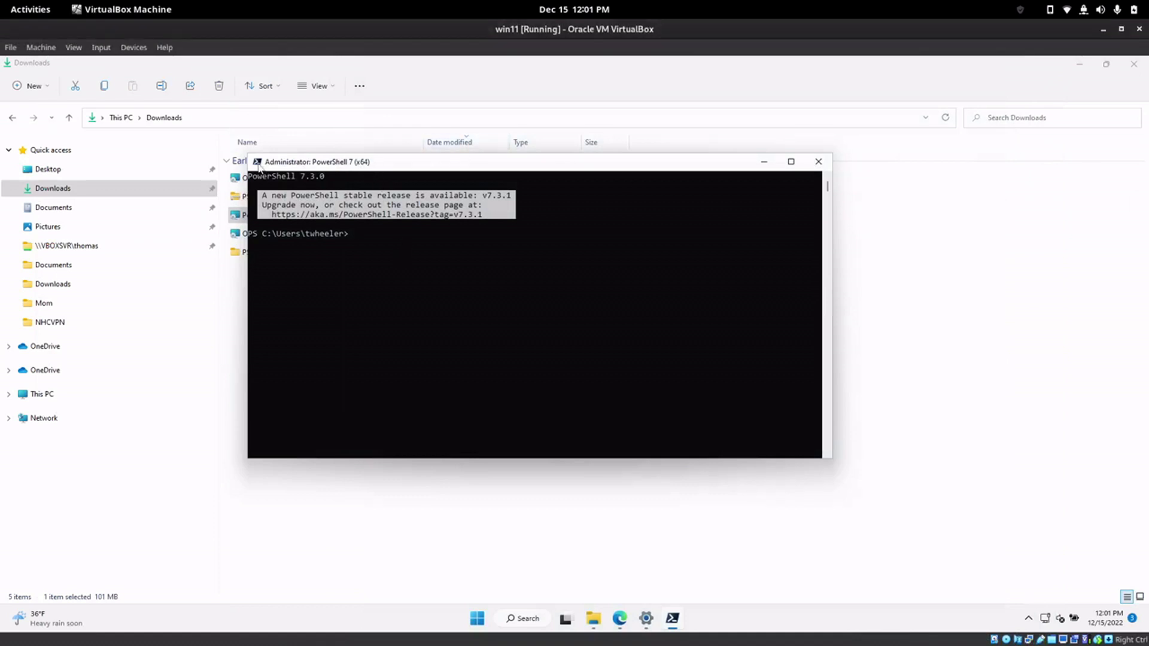
Paste and run New-ItemProperty, setting DefaultShell to c:/progra~1/powershell/7/pwsh.exe
{"action": "left_click", "coordinate": [257, 162]}
{"action": "mouse_move", "coordinate": [302, 263]}
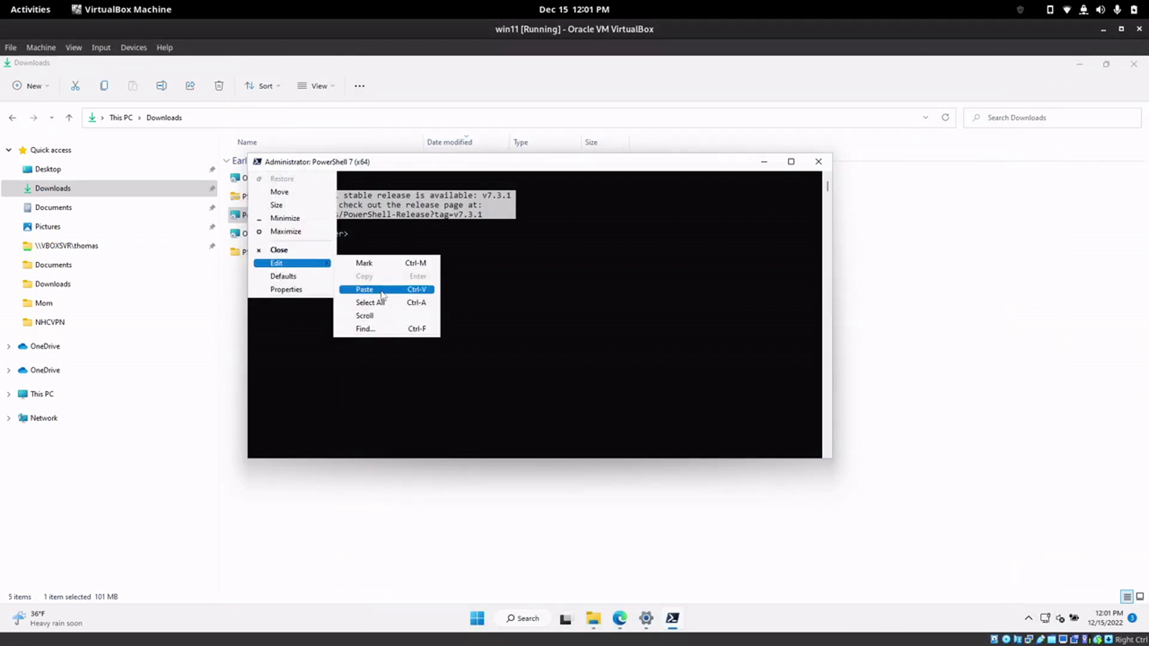
{"action": "left_click", "coordinate": [366, 290]}
{"action": "key", "text": "Return"}
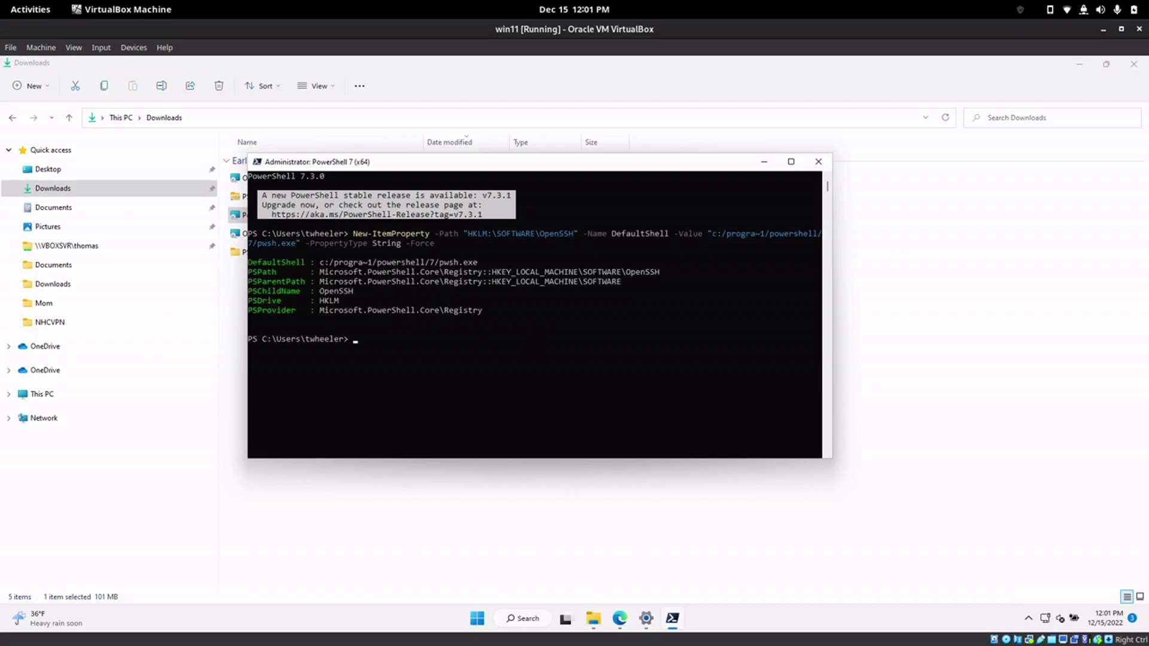
{"action": "key", "text": "alt+Tab"}
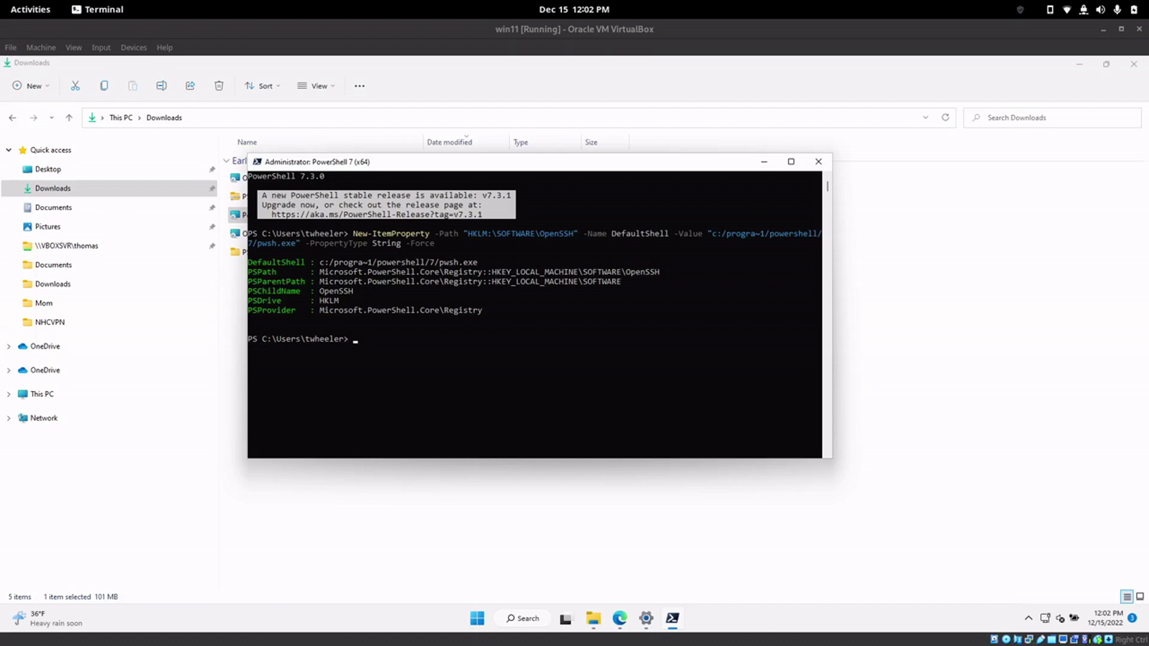
SSH from the host terminal to win11 and log in, landing in PowerShell 7.3.0
{"action": "key", "text": "F12"}
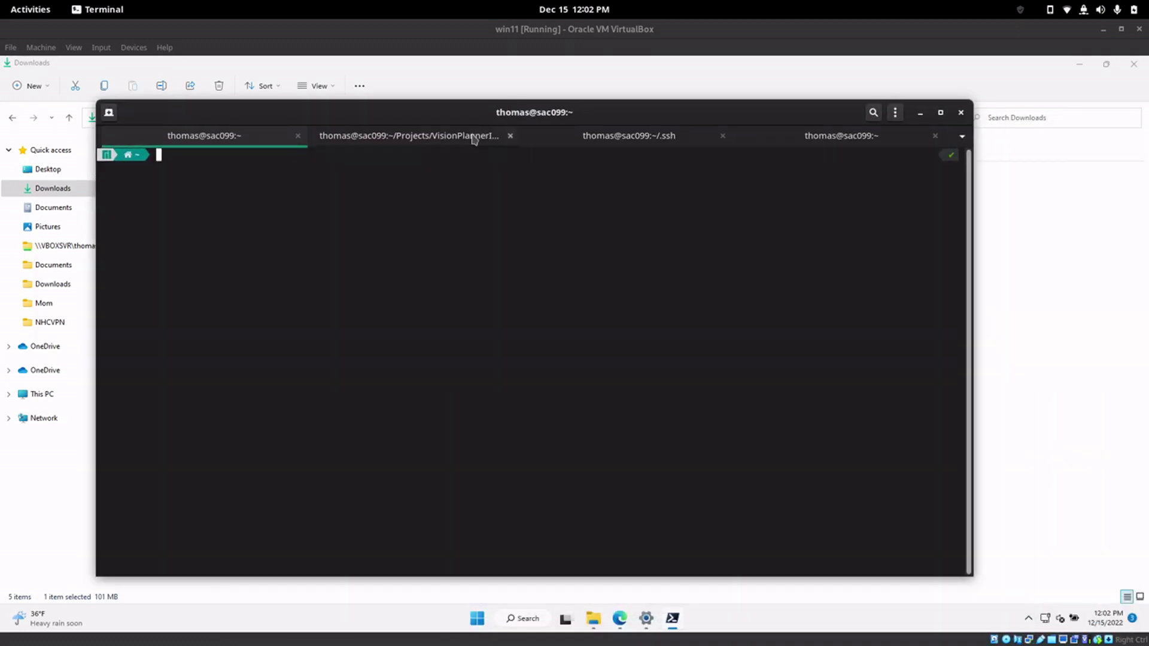
{"action": "type", "text": "ssh user@win11"}
{"action": "key", "text": "Return"}
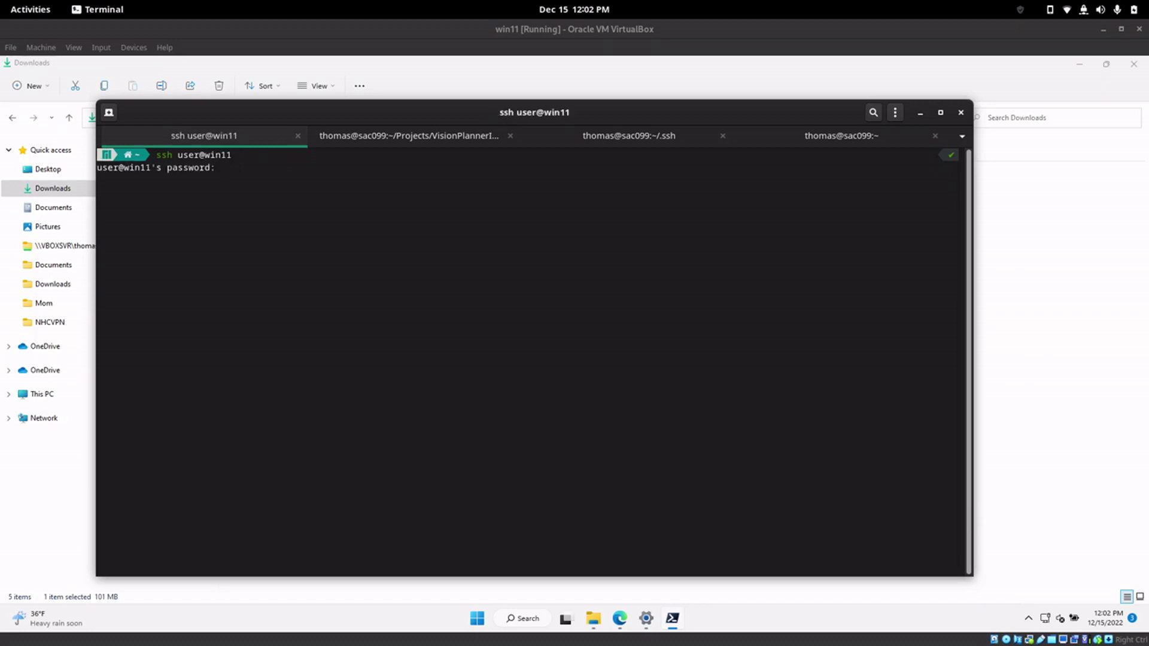
{"action": "key", "text": "Return"}
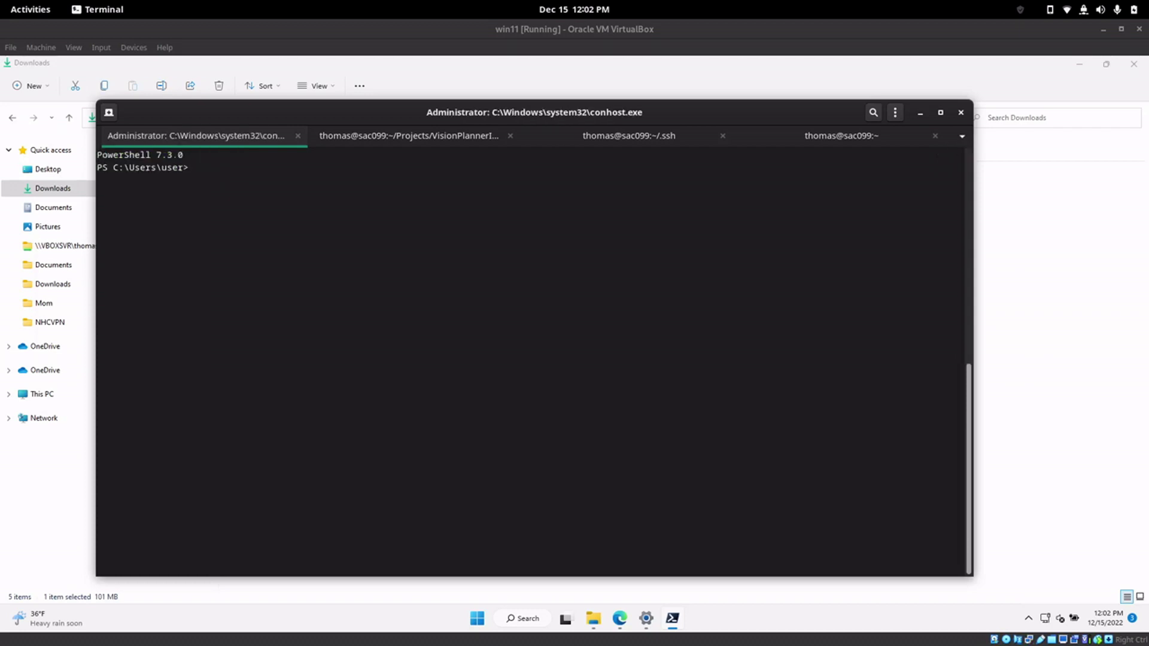
{"action": "left_click_drag", "start_coordinate": [103, 158], "coordinate": [185, 157]}
{"action": "key", "text": "ctrl+c"}
Run get-host and ipconfig remotely to confirm the PowerShell version and network addresses
{"action": "type", "text": "get-host"}
{"action": "key", "text": "Return"}
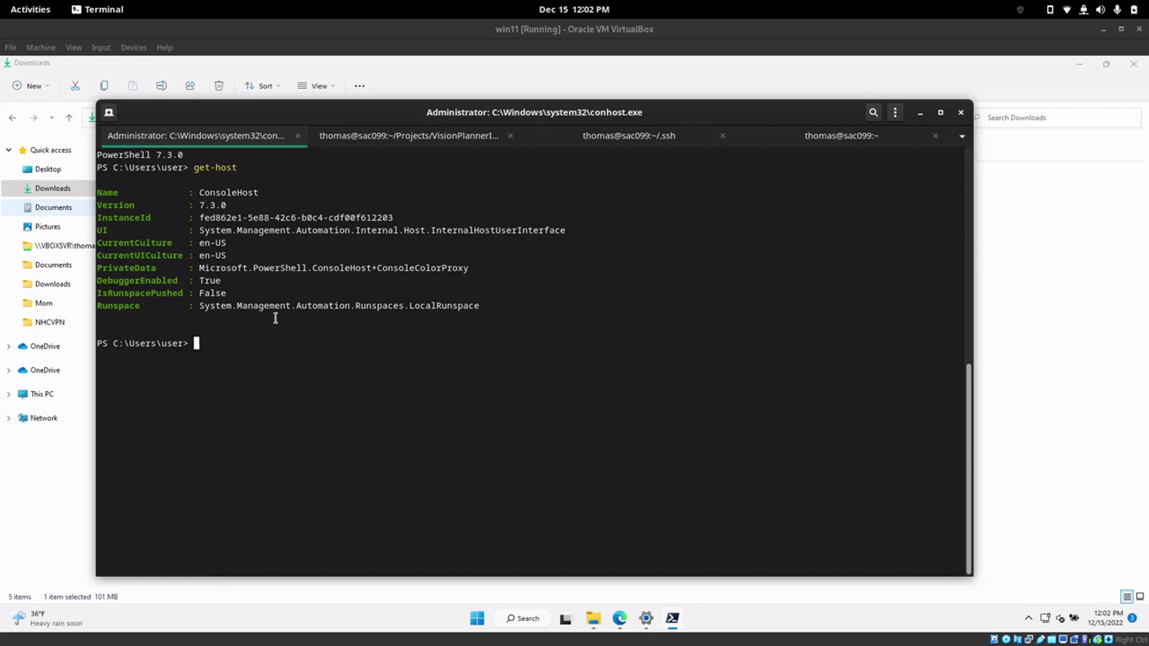
{"action": "type", "text": "ipconfig"}
{"action": "key", "text": "Return"}
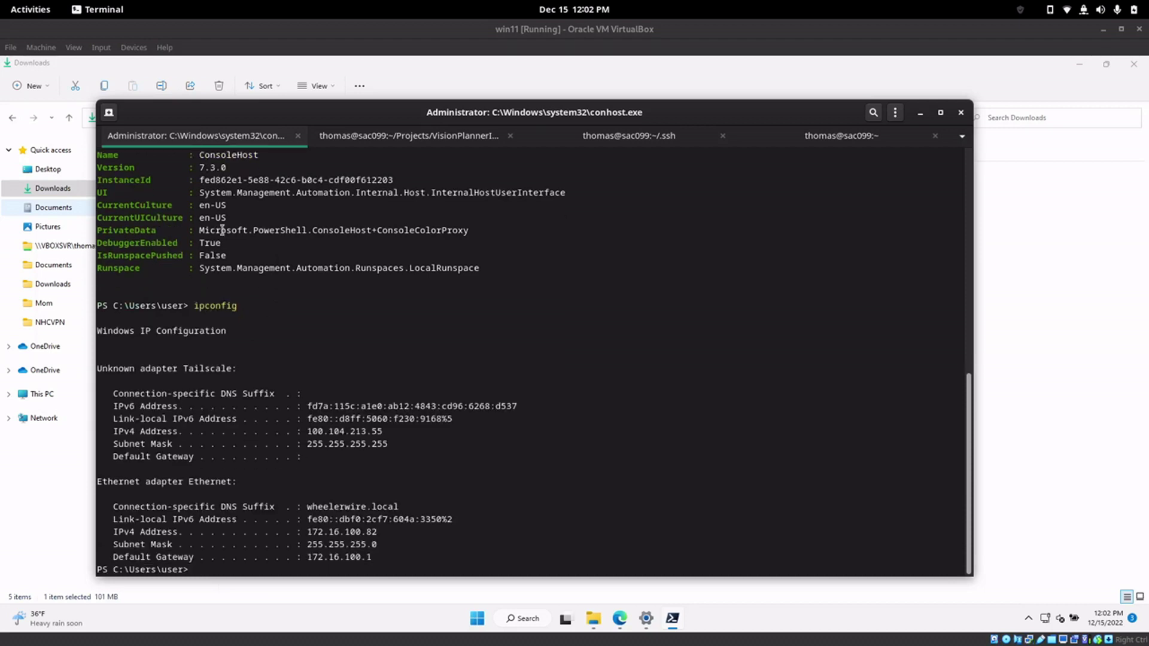
{"action": "left_click_drag", "start_coordinate": [222, 268], "coordinate": [452, 519]}
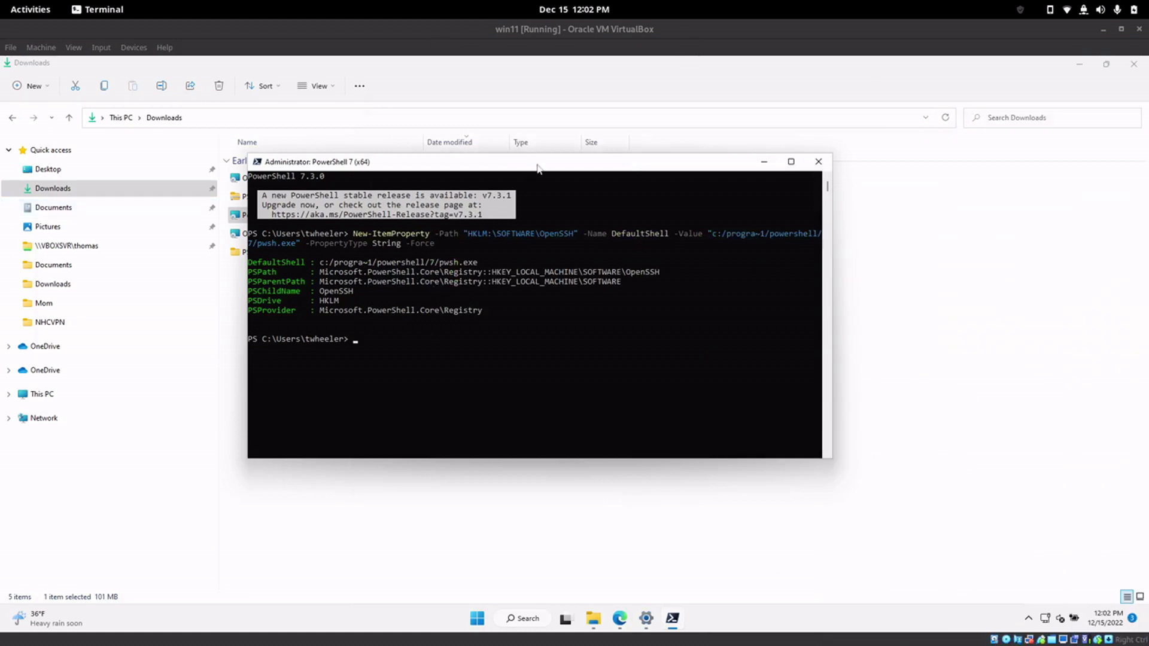
{"action": "left_click_drag", "start_coordinate": [530, 173], "coordinate": [591, 194]}
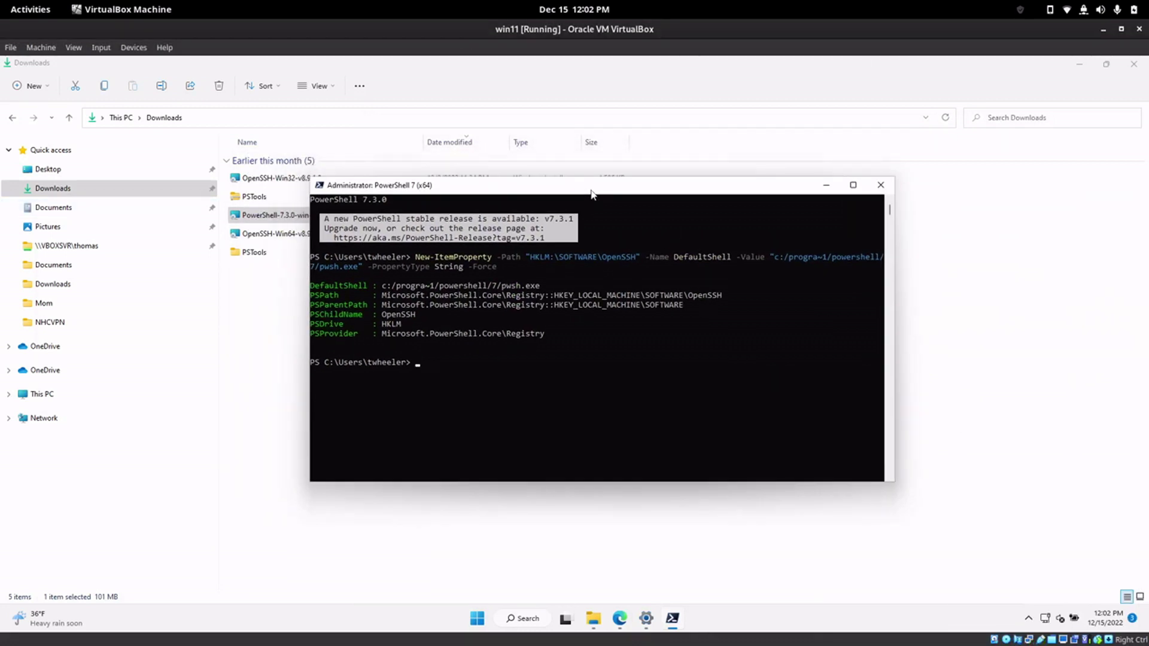